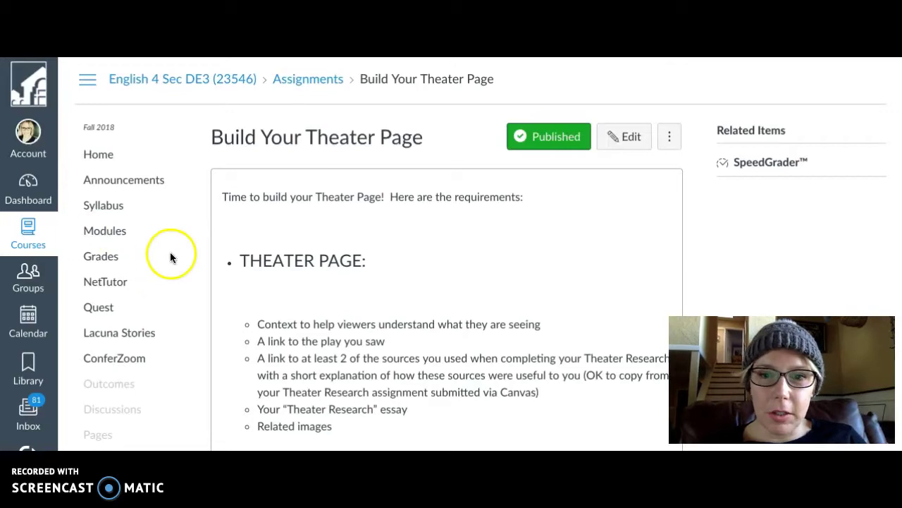
Switch from the Canvas assignment to Weebly and open the site's Theater page for editing
scroll(330, 275, down, 1)
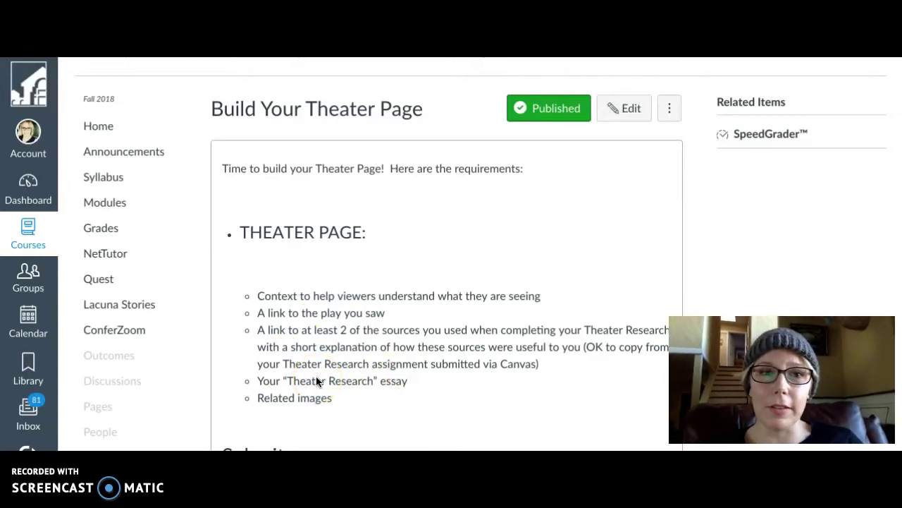
key(ctrl+Tab)
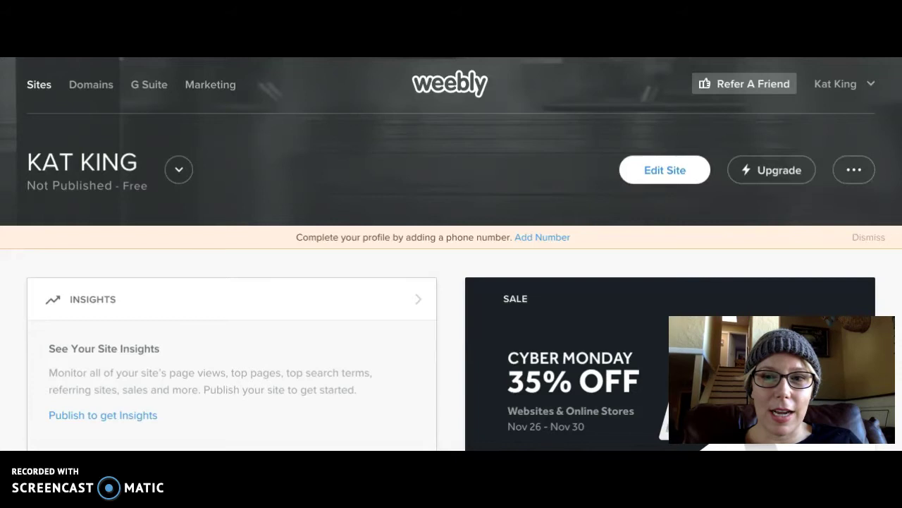
click(661, 178)
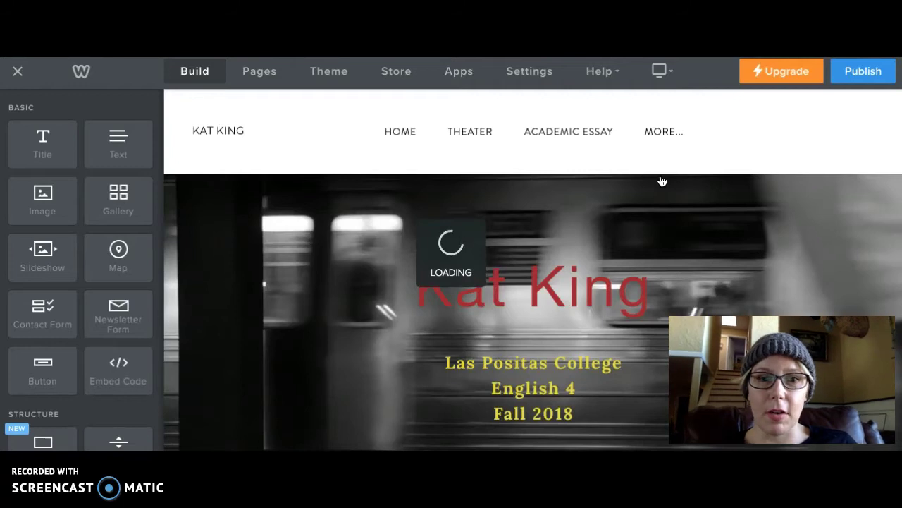
click(466, 134)
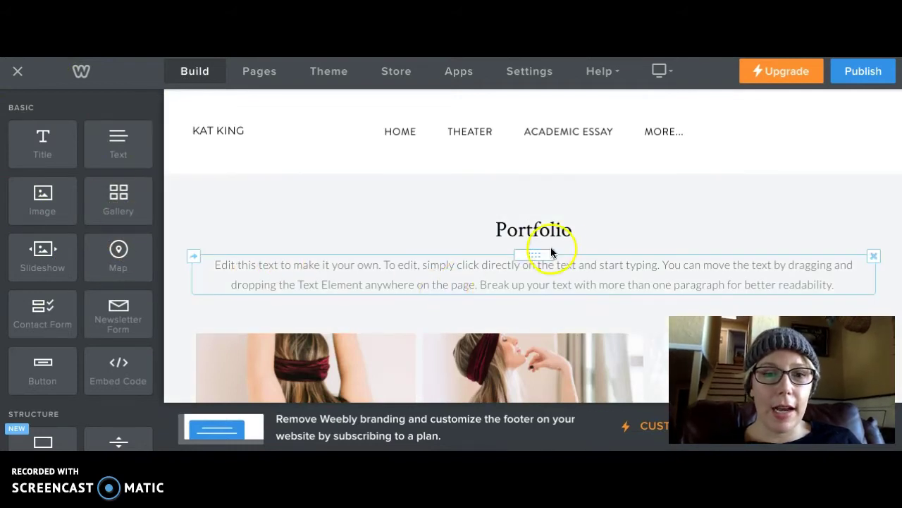
Replace the page heading "Portfolio" with "Theater"
click(574, 232)
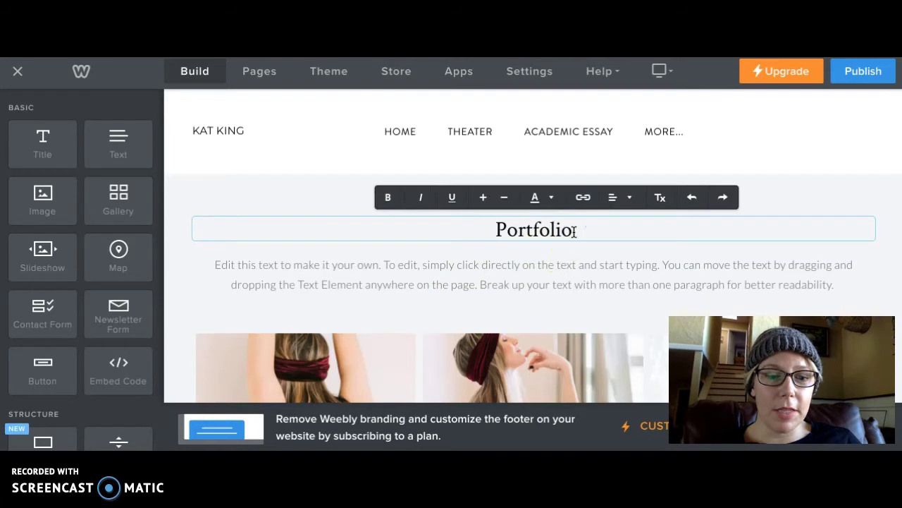
key(BackSpace)
key(BackSpace)
key(BackSpace)
key(BackSpace)
key(BackSpace)
key(BackSpace)
key(BackSpace)
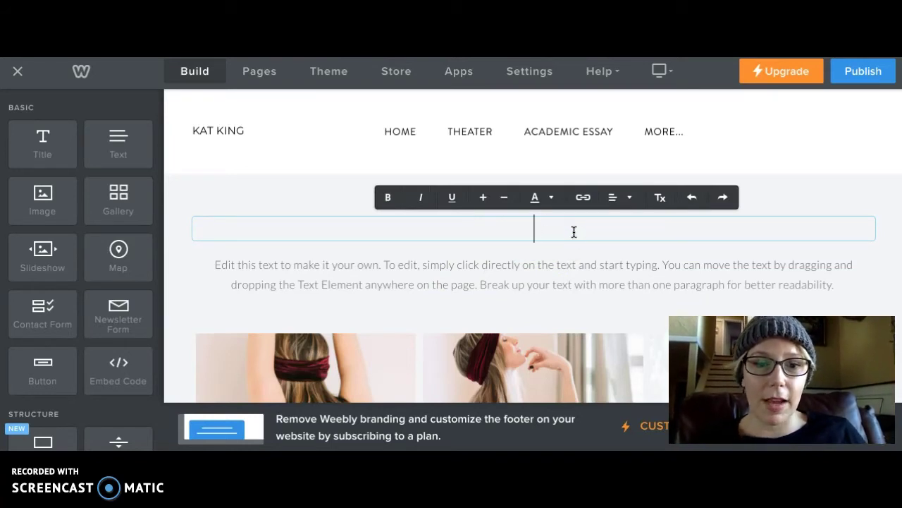
text(Theater)
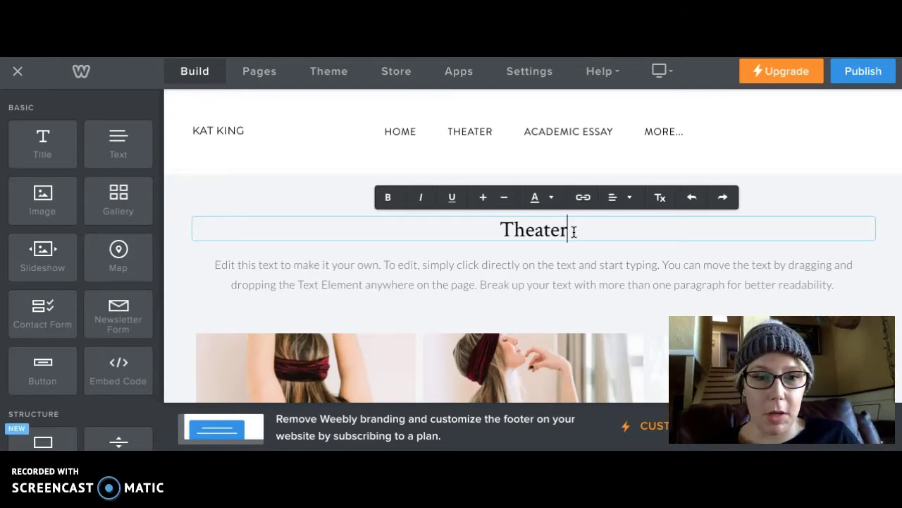
Replace the placeholder paragraph under the heading with "This semester, I attended a viewing of Pike St. at the Berkeley Rep Theater...."
click(829, 285)
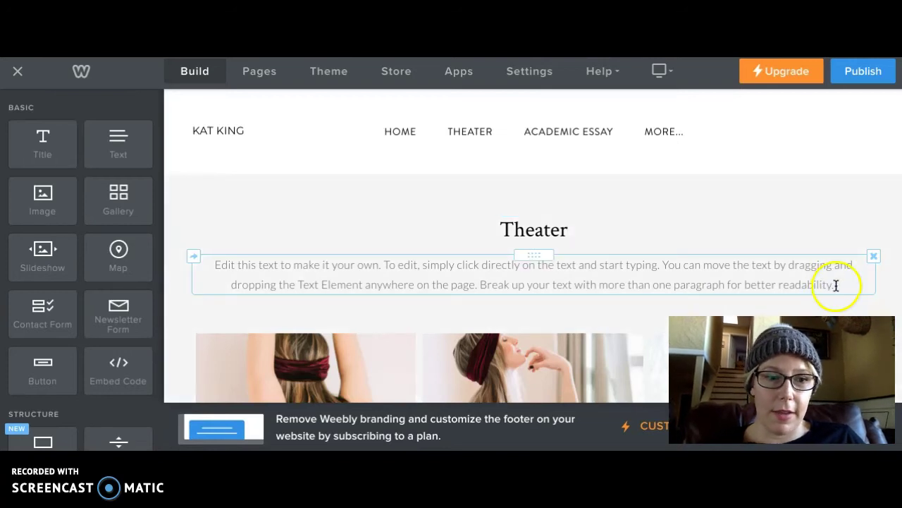
click(770, 282)
click(652, 274)
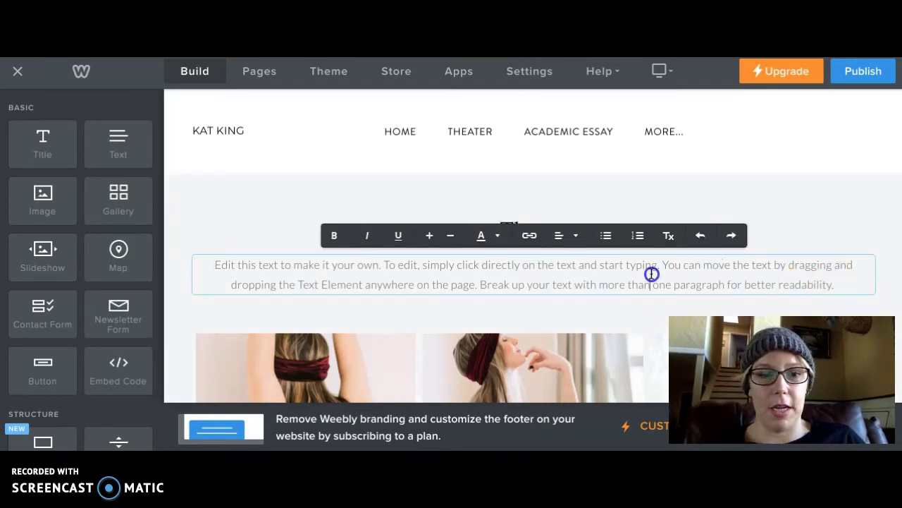
click(592, 275)
key(ctrl+a)
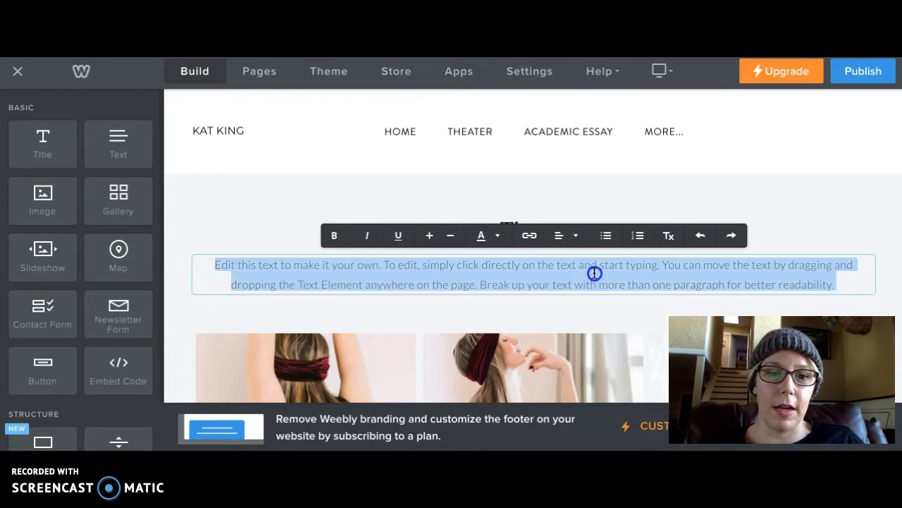
key(BackSpace)
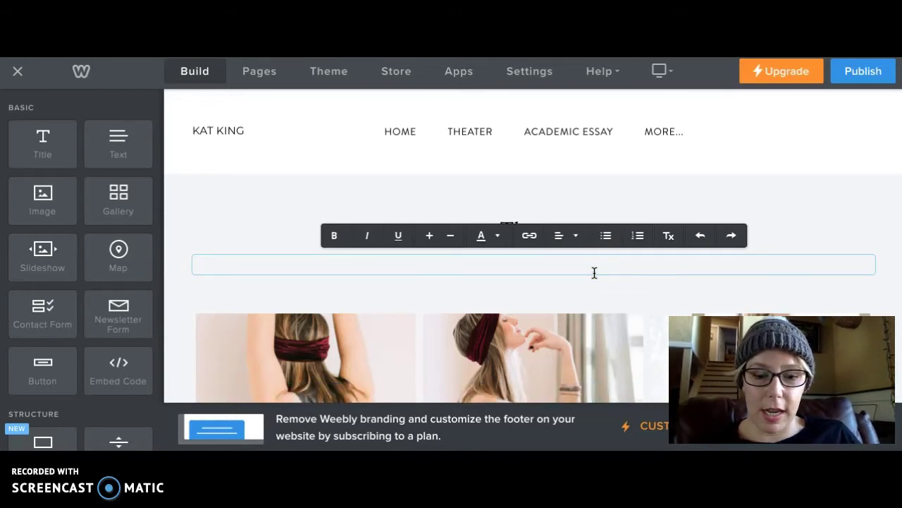
text(This semes)
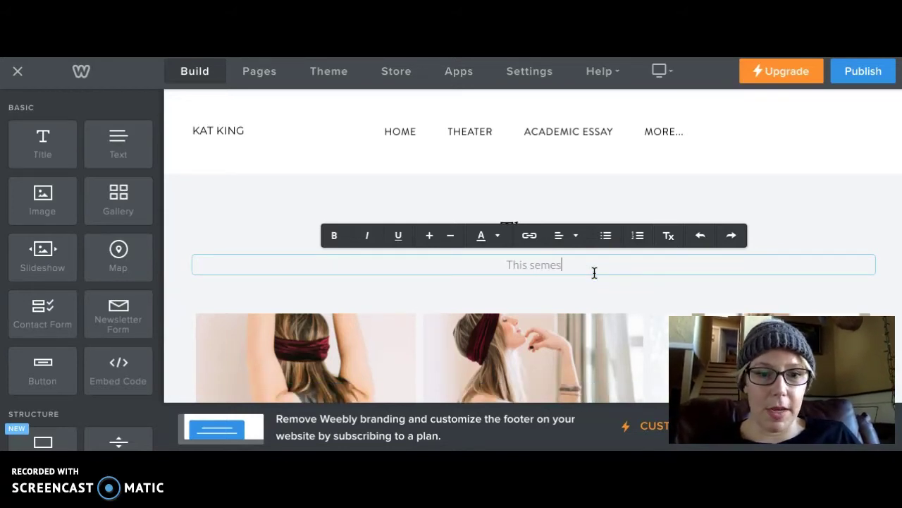
text(ter, I atte)
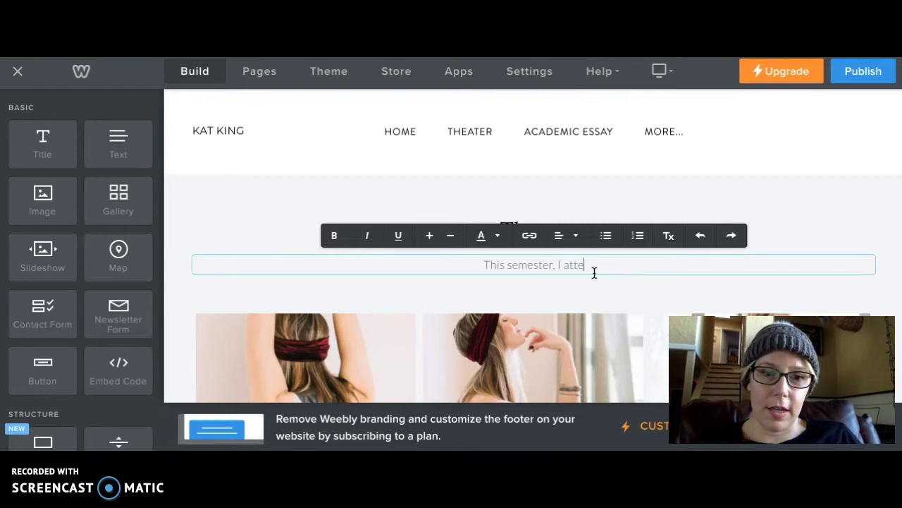
text(nded a vi)
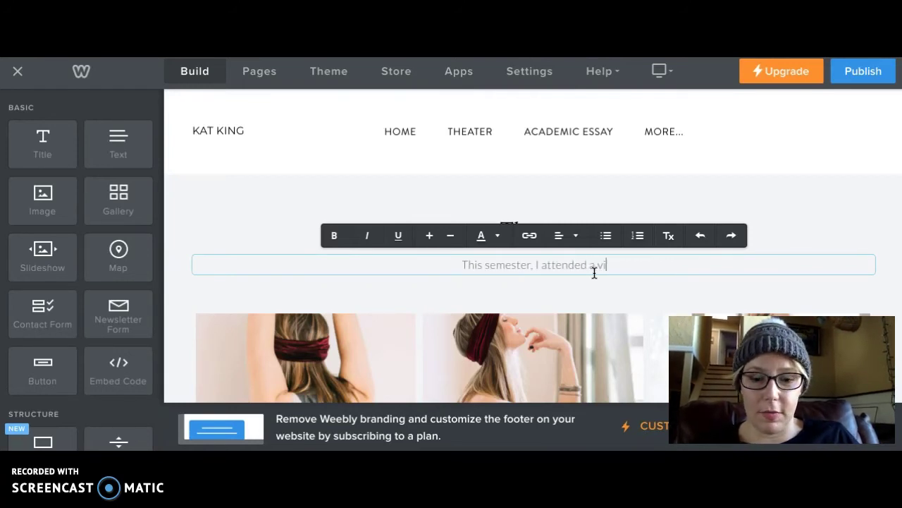
text(ewing of Pike St. at the Berkele)
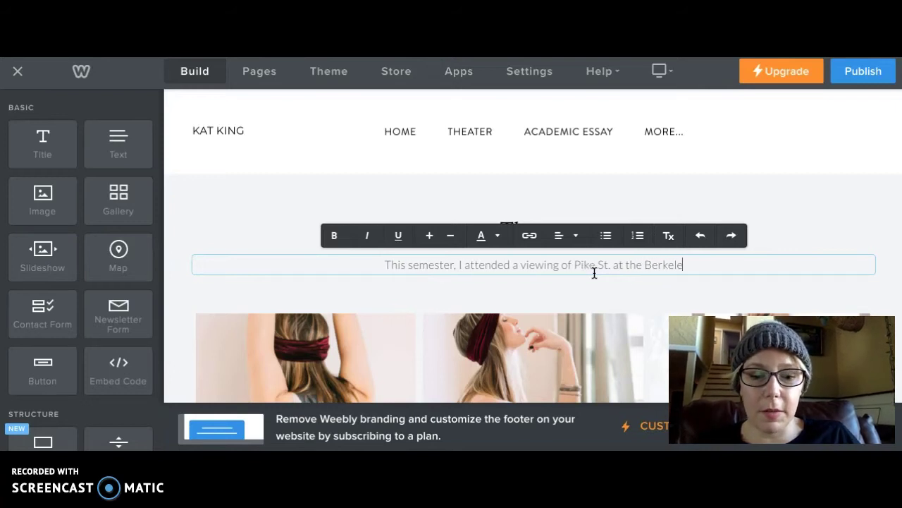
text(y Rep The)
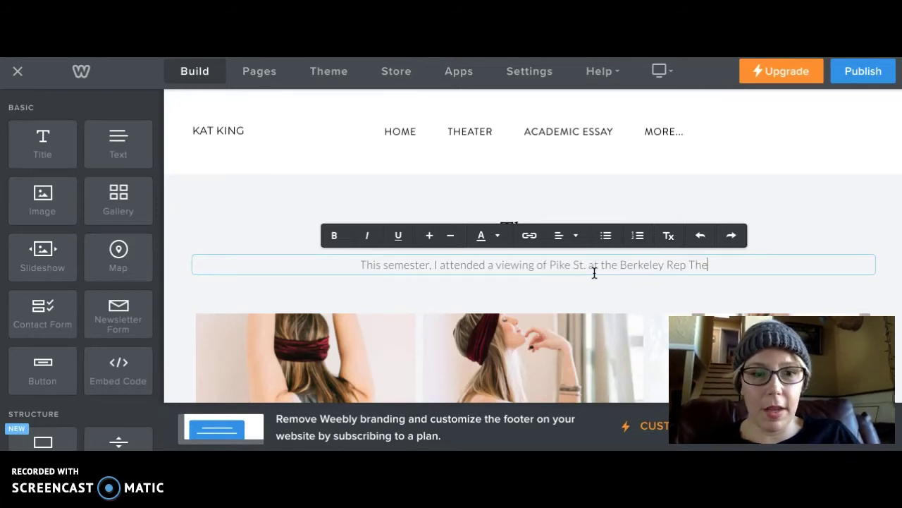
text(ater...)
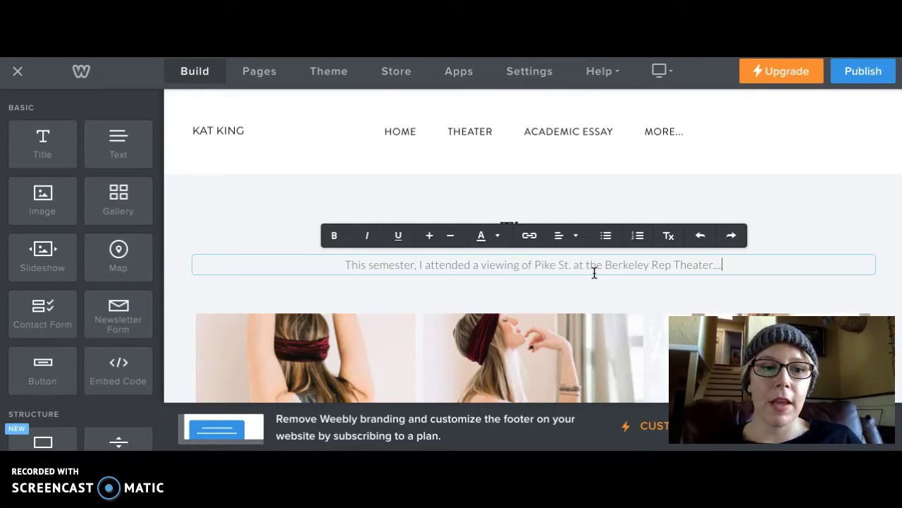
Delete the template's image gallery below the introductory paragraph on the Theater page
scroll(594, 272, down, 3)
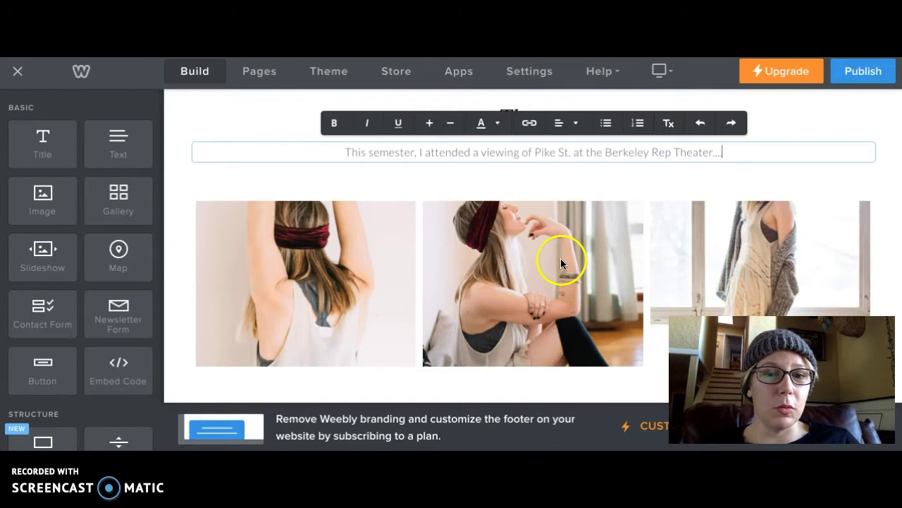
click(389, 243)
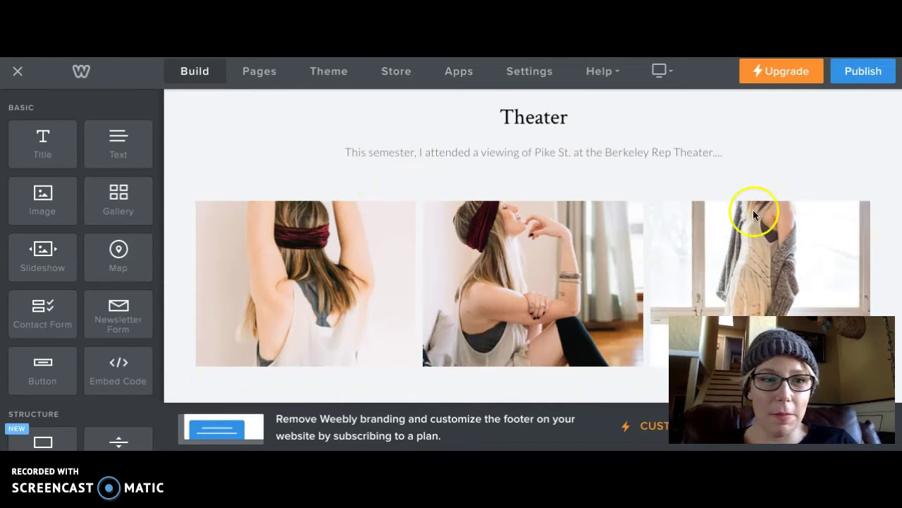
click(874, 186)
click(844, 139)
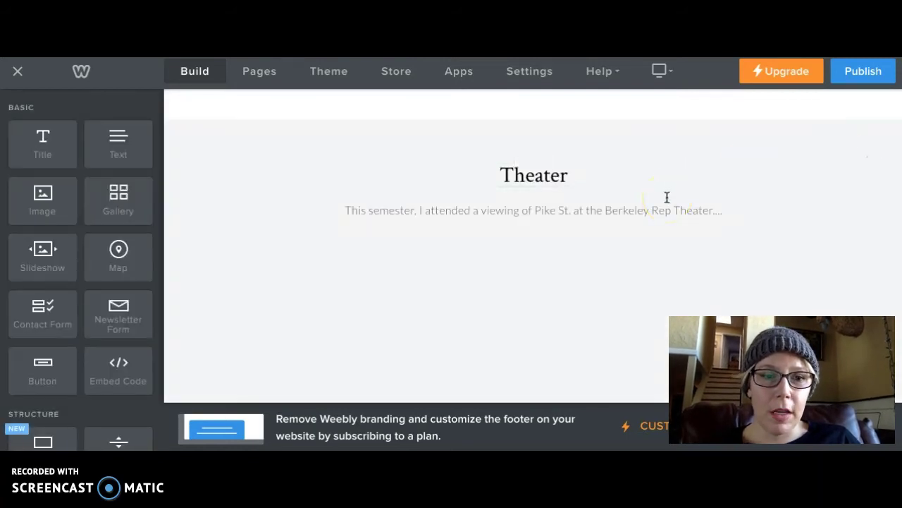
click(609, 309)
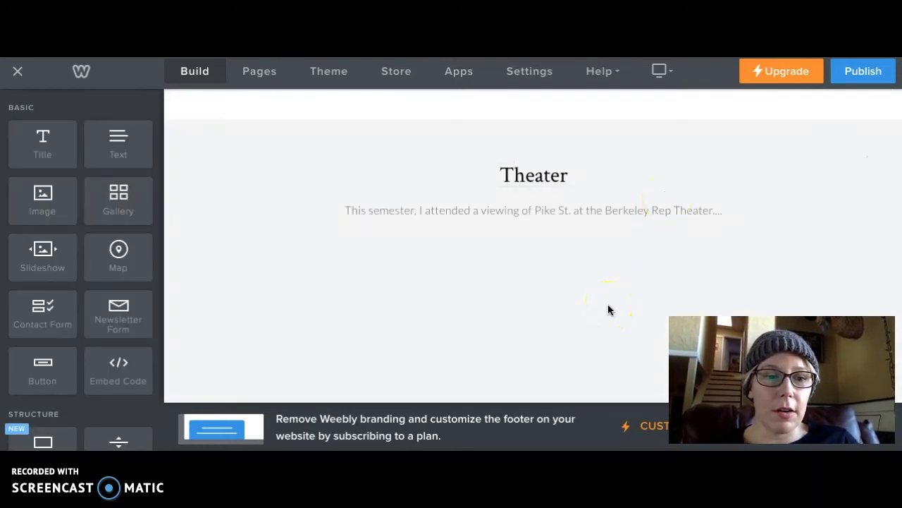
Add a Button element below the introductory paragraph on the Theater page
scroll(562, 243, up, 1)
scroll(562, 243, down, 1)
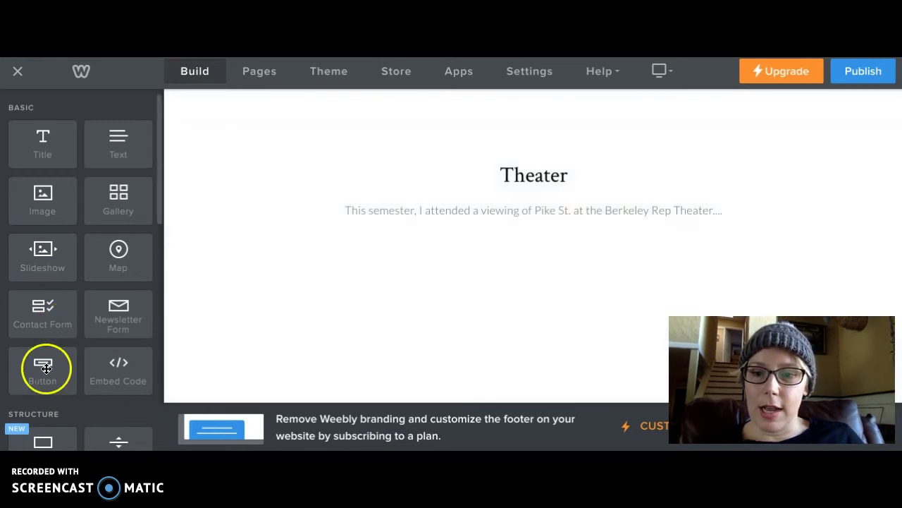
drag(44, 366, 339, 287)
Set the new button's text to "Theater Research Paper"
click(247, 258)
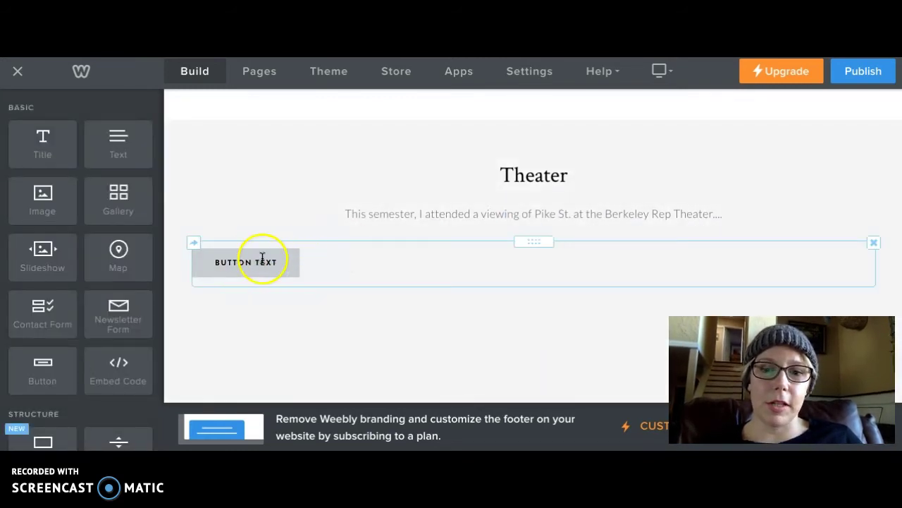
click(285, 263)
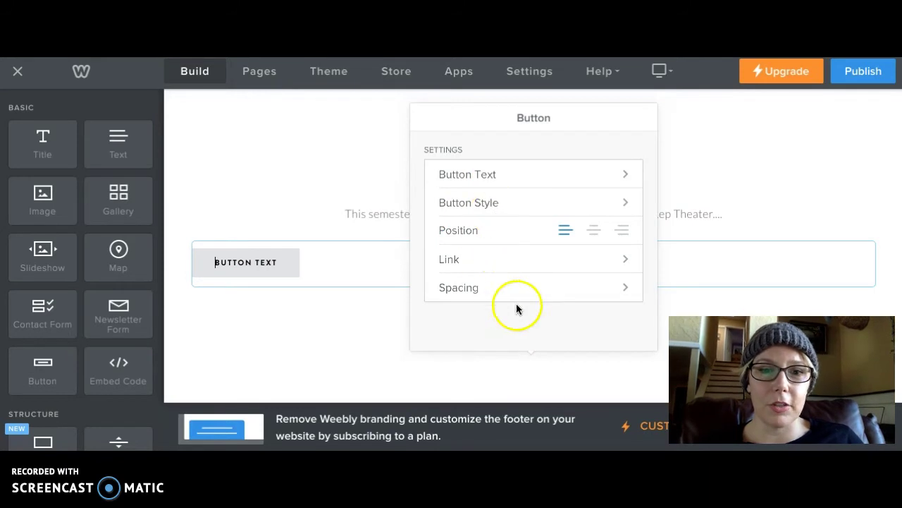
click(626, 175)
click(513, 170)
drag(512, 171, 425, 148)
text(Theater Re)
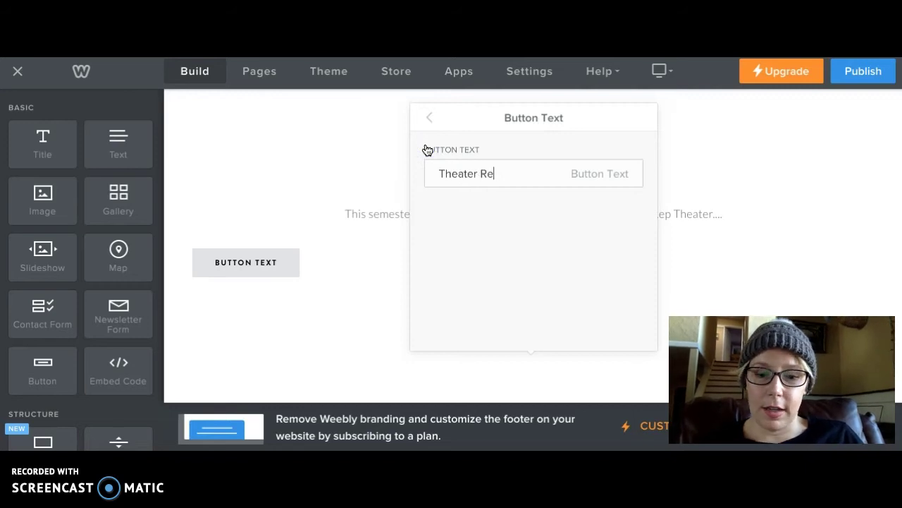
text(search Paper)
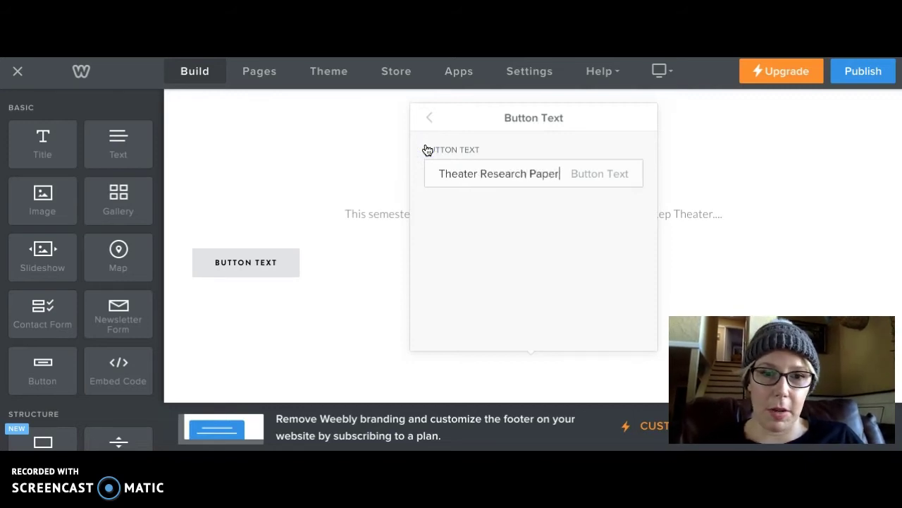
click(447, 150)
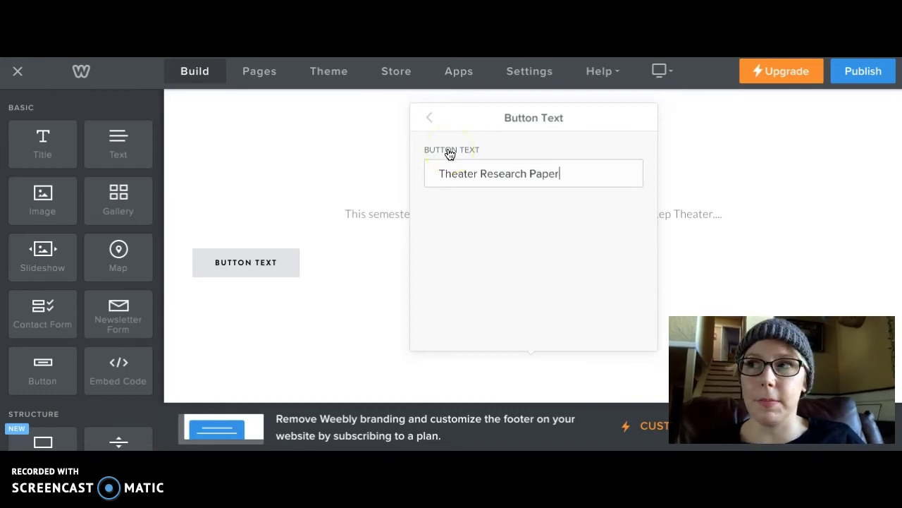
click(432, 121)
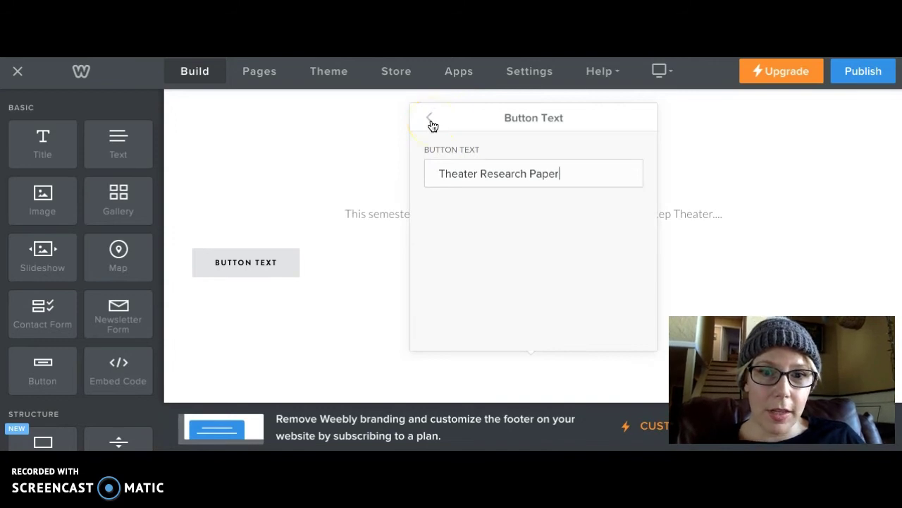
click(430, 121)
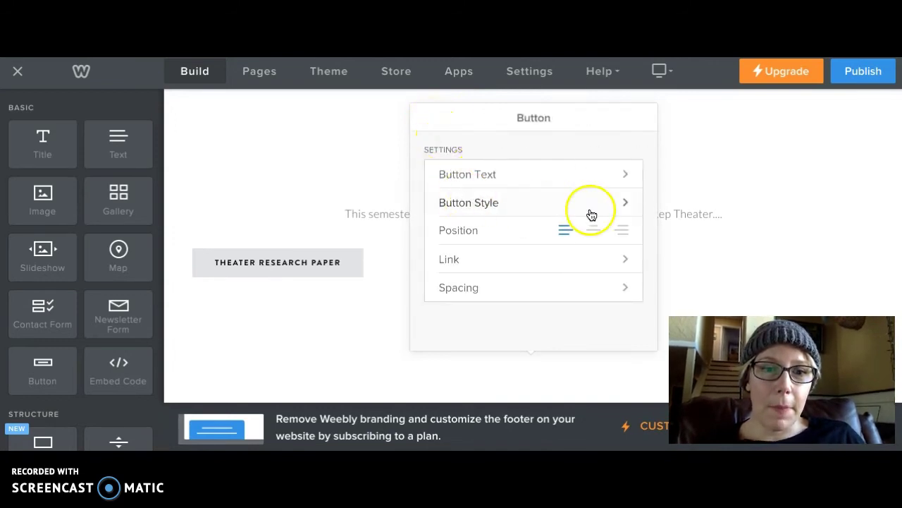
Try the black, white and translucent styles on the Theater Research Paper button and settle on the solid black one
click(627, 206)
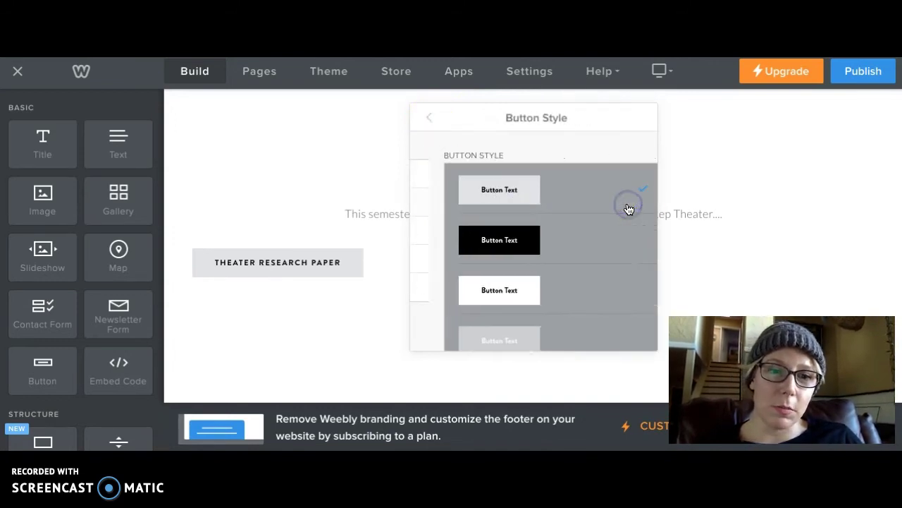
scroll(497, 237, down, 1)
scroll(499, 238, up, 1)
scroll(498, 238, down, 1)
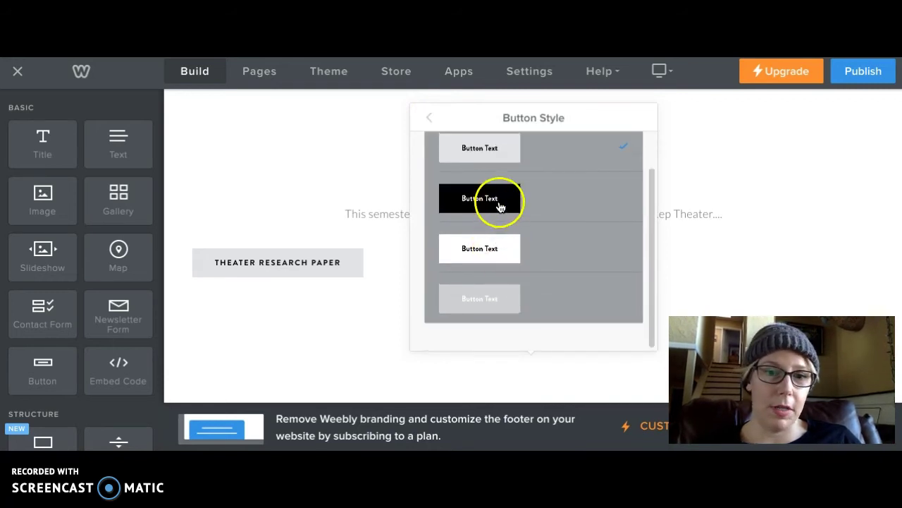
click(499, 207)
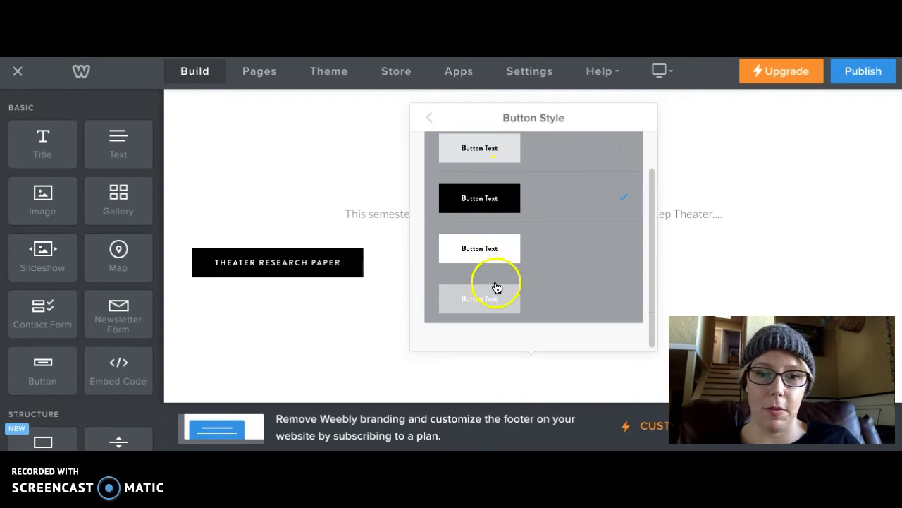
click(494, 248)
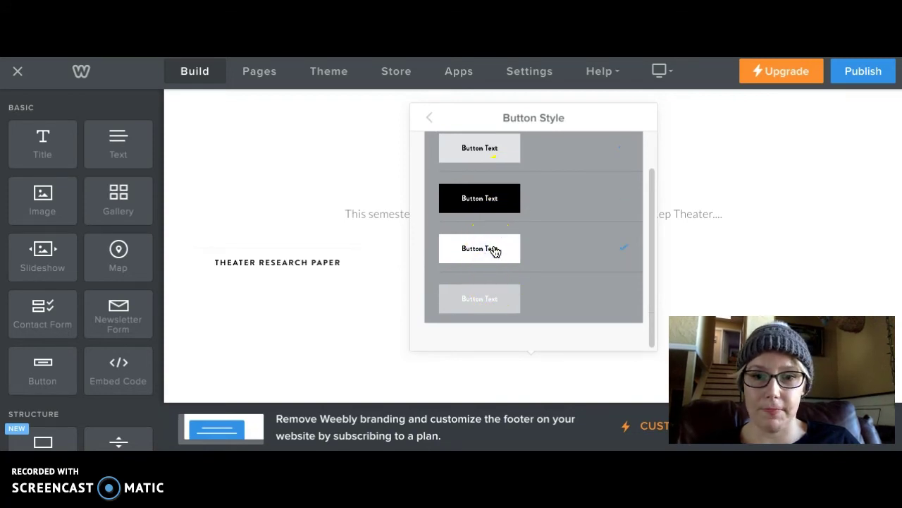
click(494, 303)
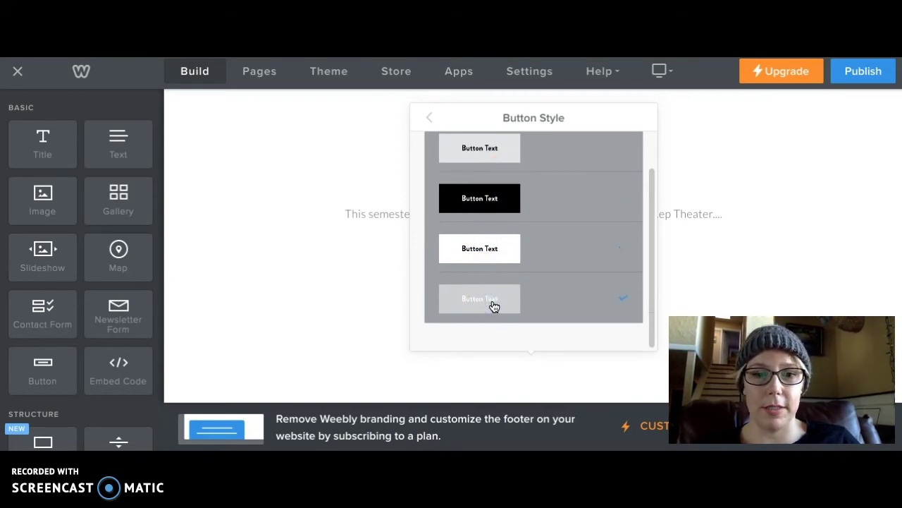
click(495, 195)
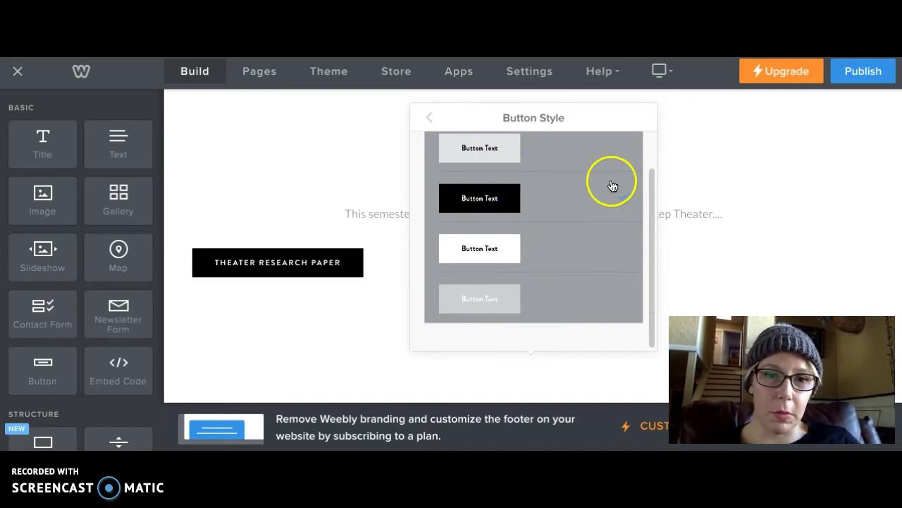
Try the centred position for the Theater Research Paper button and set it back to left alignment
click(432, 121)
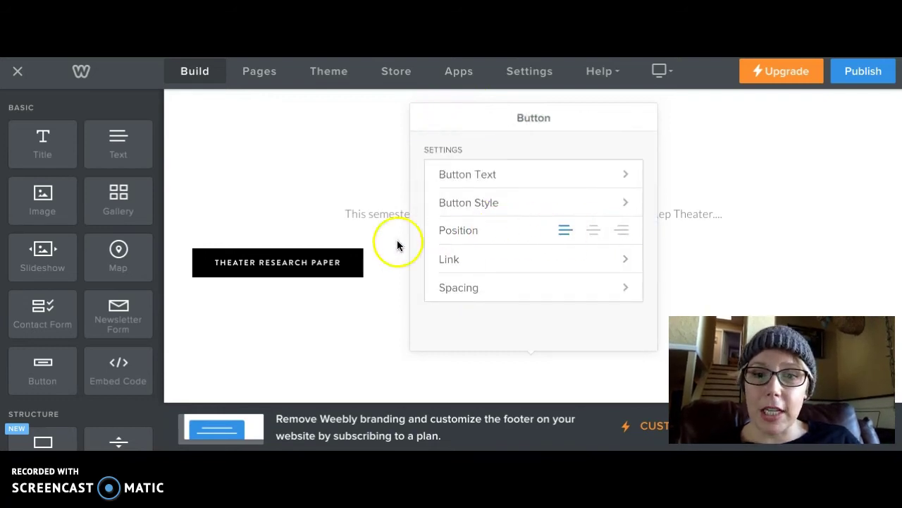
click(590, 232)
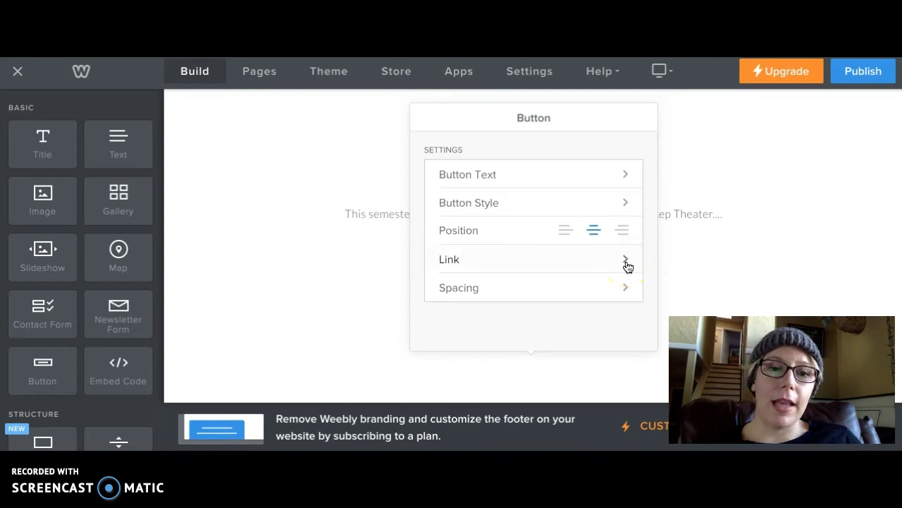
click(565, 231)
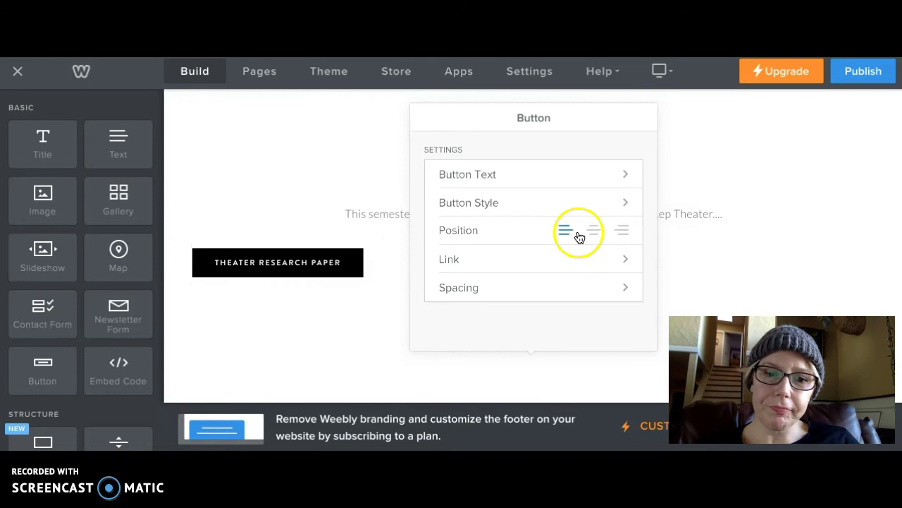
With the button's link options open, switch to the Bay Area Theater Research Paper in Google Docs and copy its "anyone with the link can view" link
click(630, 260)
click(502, 174)
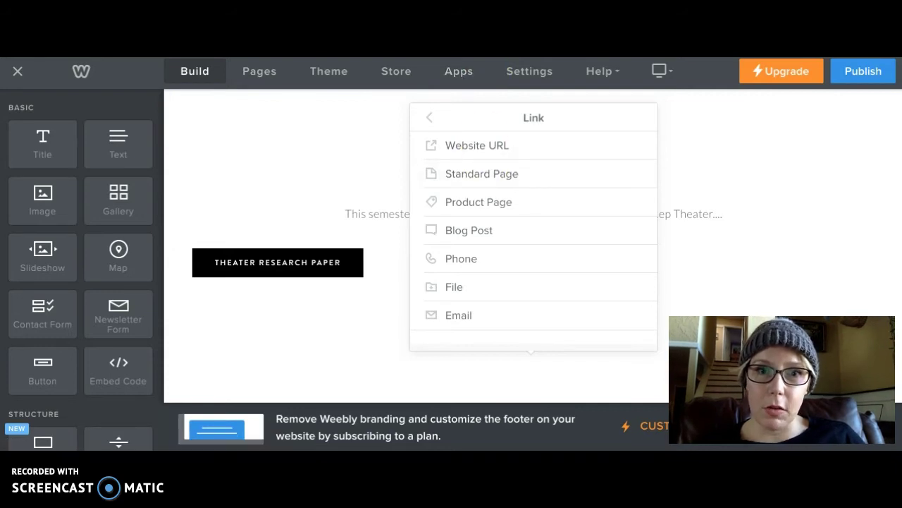
key(ctrl+Tab)
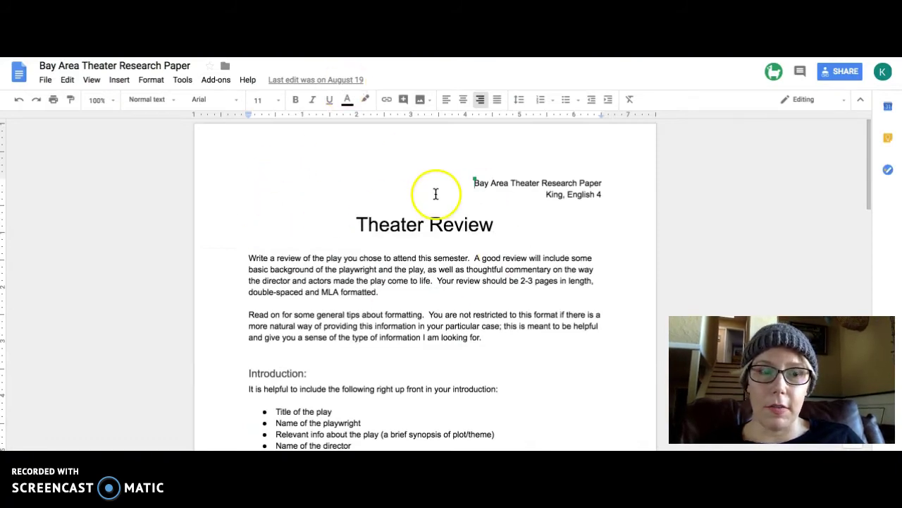
click(840, 76)
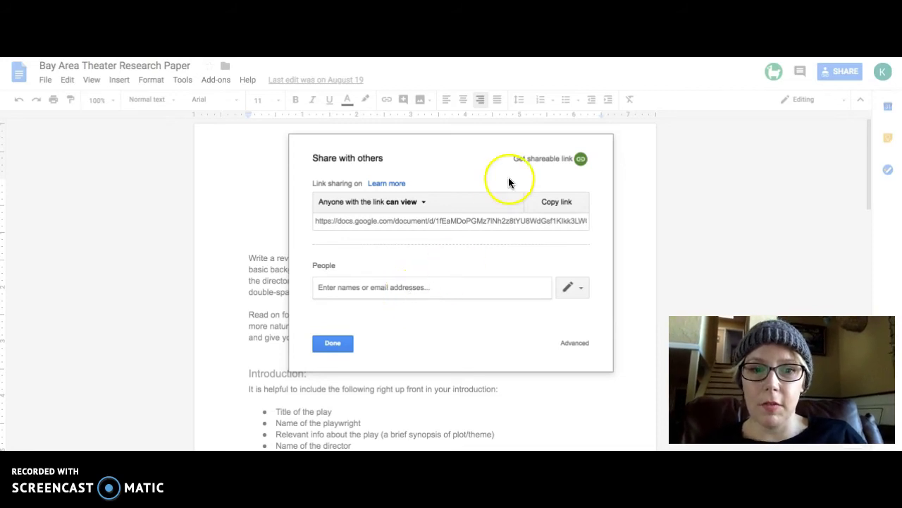
click(416, 203)
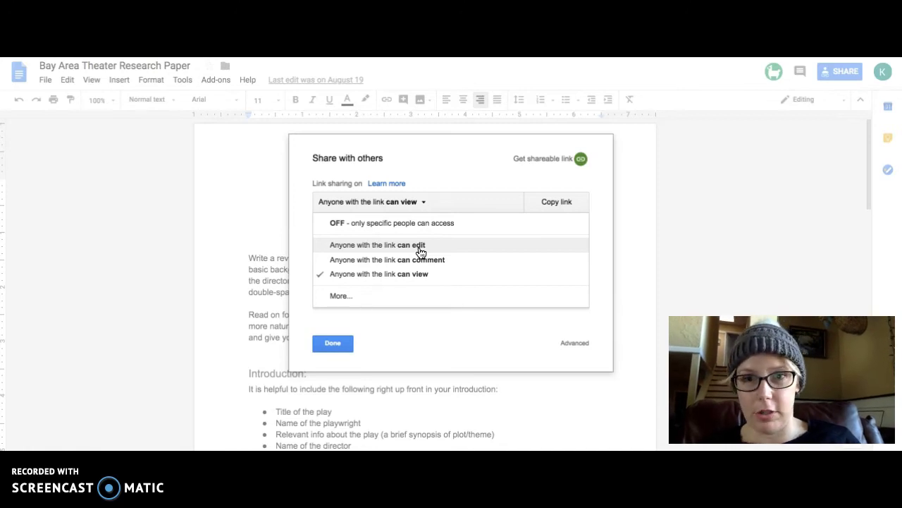
click(427, 274)
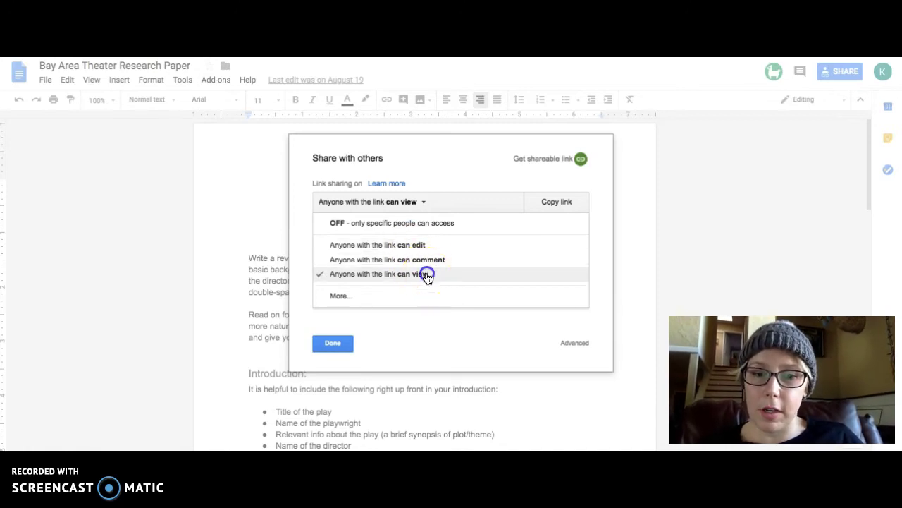
click(569, 203)
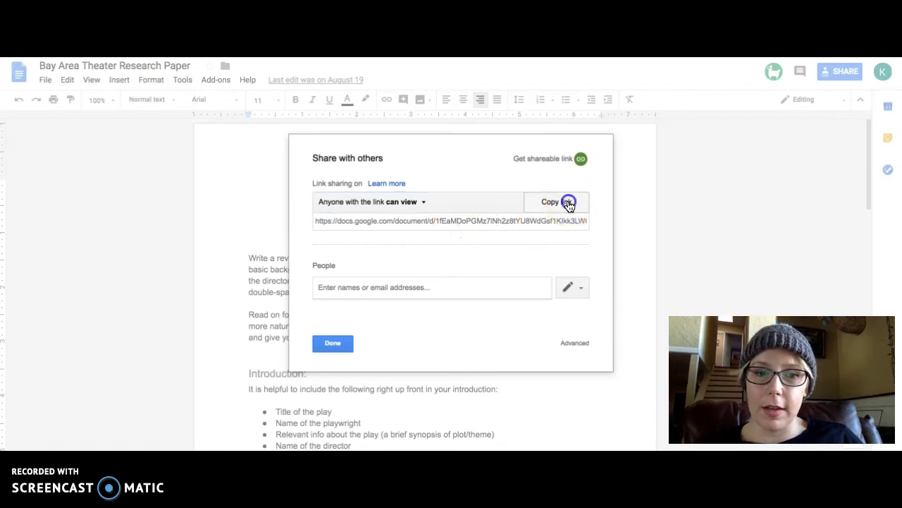
click(569, 204)
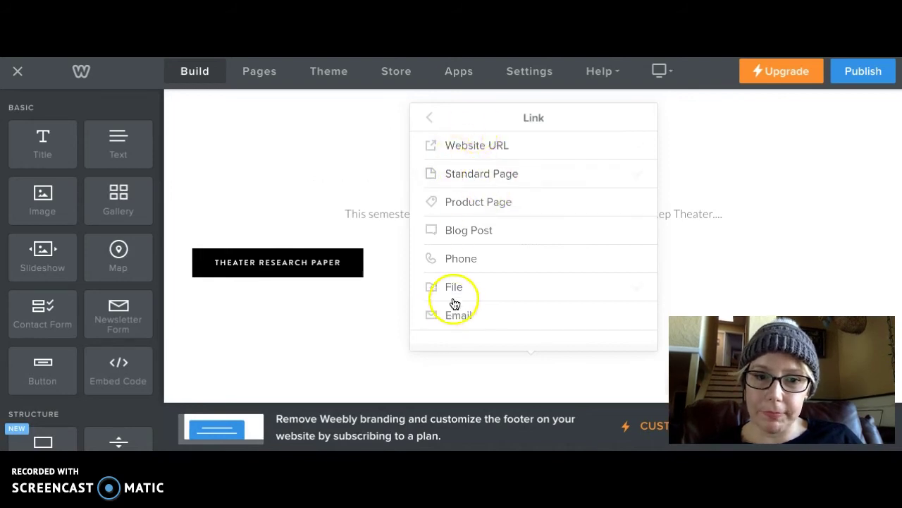
Back in Weebly, link the Theater Research Paper button to the copied Google Docs address as a website URL
click(478, 148)
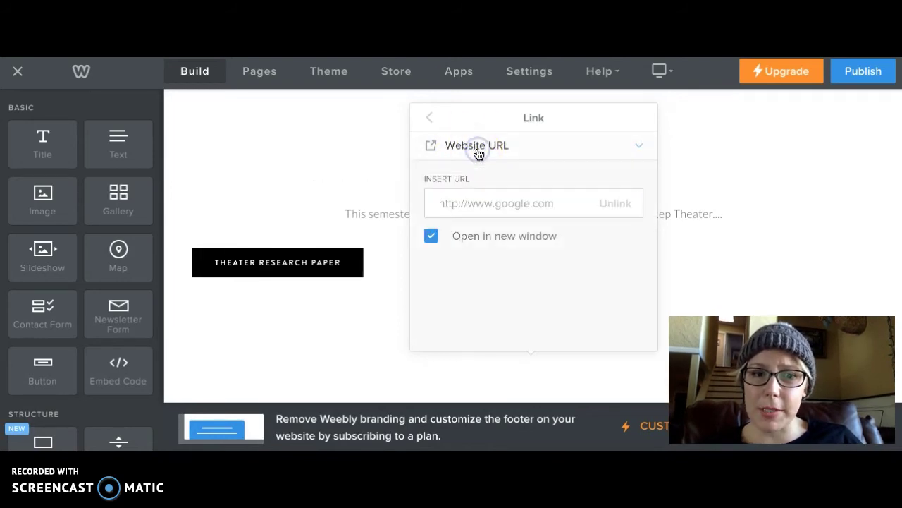
click(468, 201)
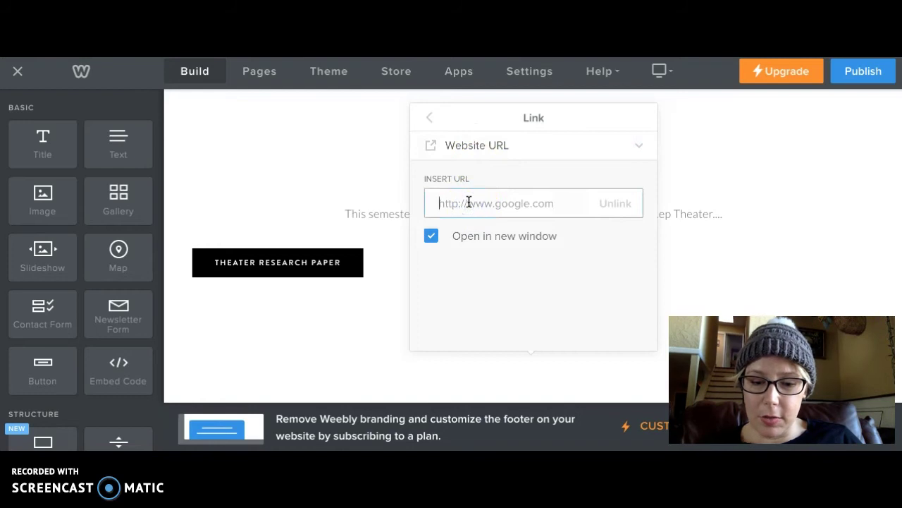
key(ctrl+v)
click(503, 155)
click(429, 118)
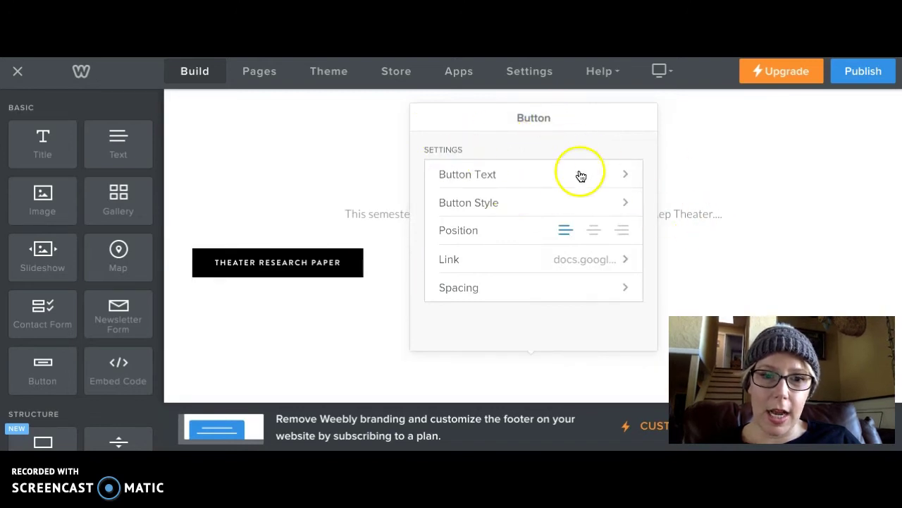
click(702, 230)
Reopen the Theater Research Paper button's settings and centre the button on the page
click(274, 270)
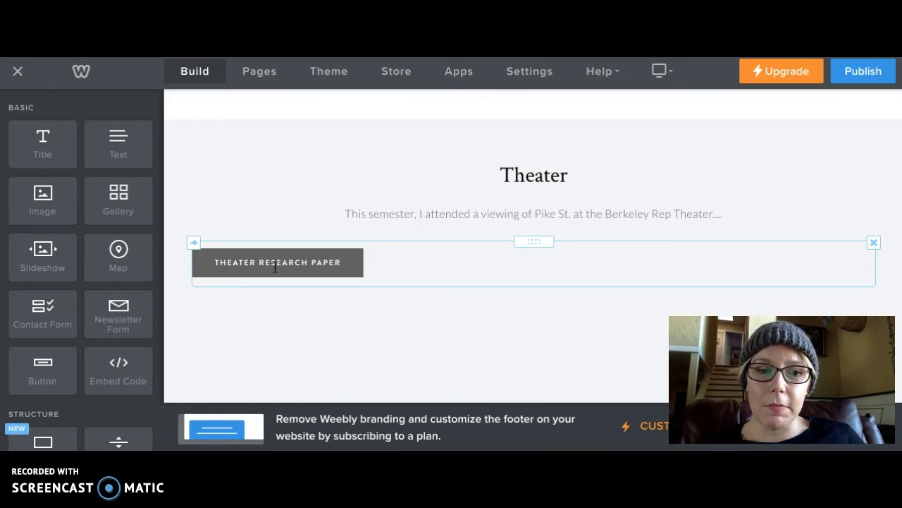
click(272, 265)
click(282, 270)
click(282, 270)
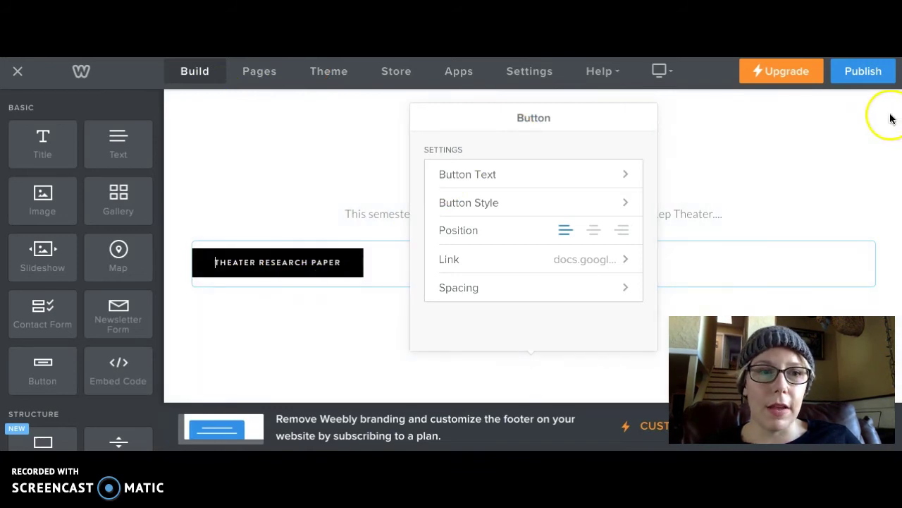
click(871, 72)
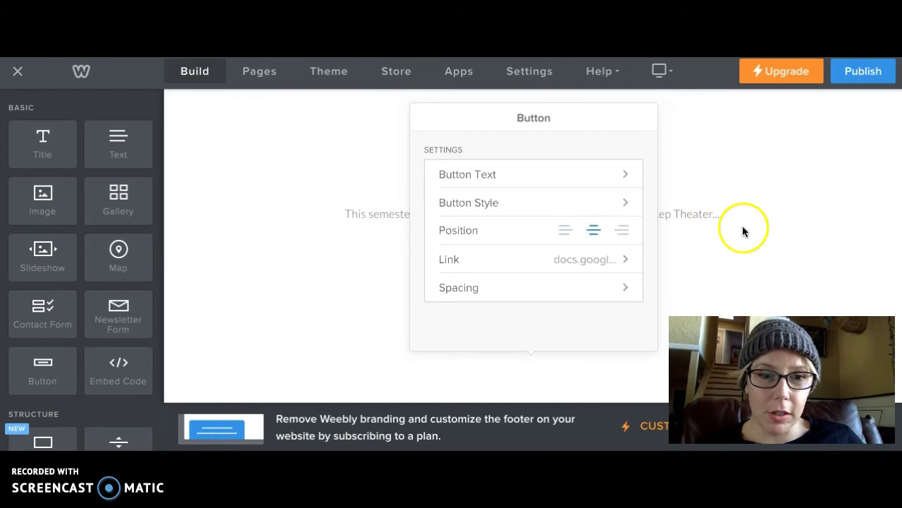
click(725, 173)
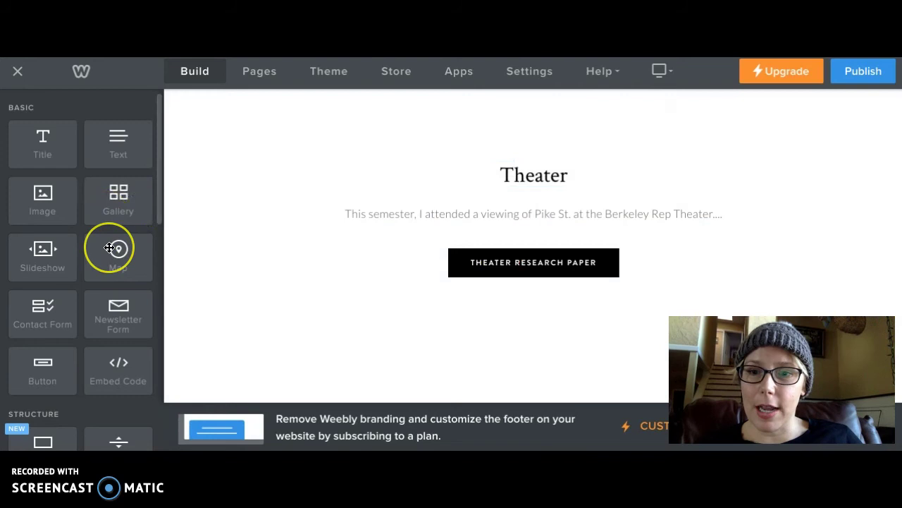
Add a Text element below the Theater Research Paper button
scroll(109, 247, down, 1)
scroll(109, 247, up, 1)
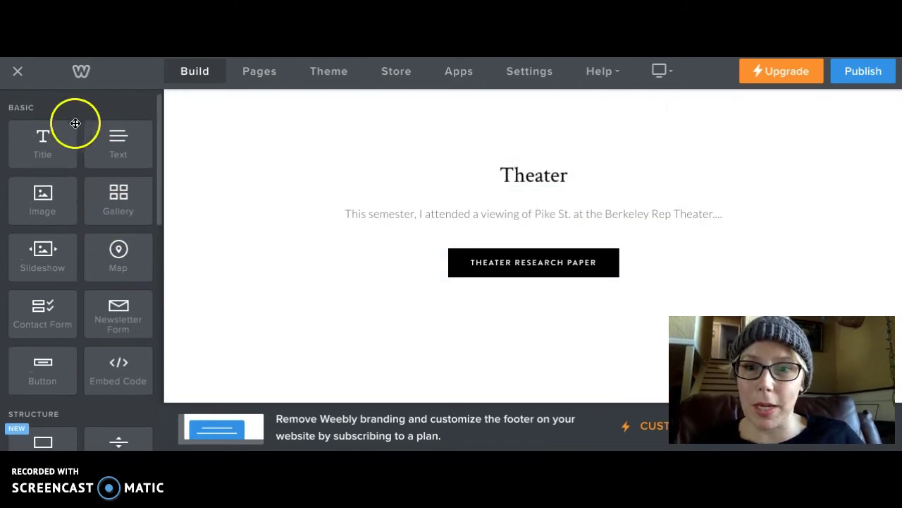
drag(120, 141, 514, 345)
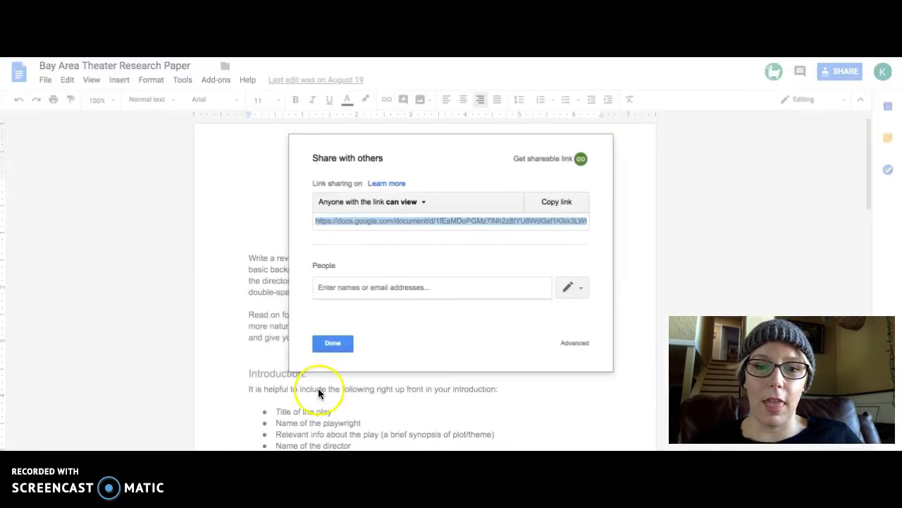
Copy the two paragraphs under the Theater Review heading in Google Docs and paste them into the new Weebly text element
click(334, 347)
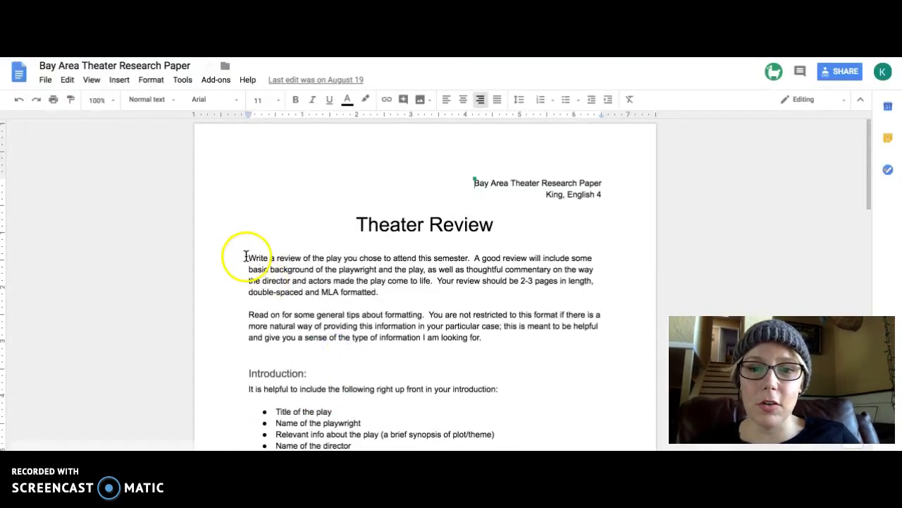
drag(249, 258, 268, 270)
drag(361, 330, 385, 349)
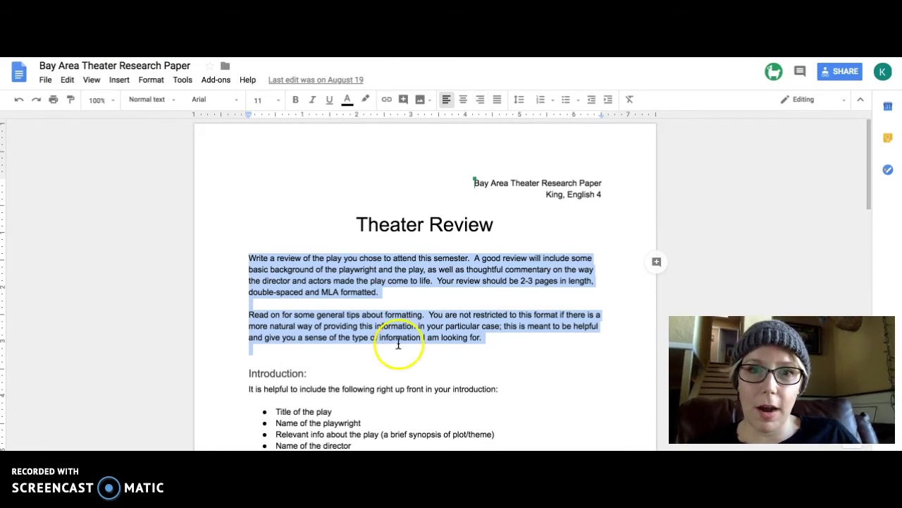
key(ctrl+Tab)
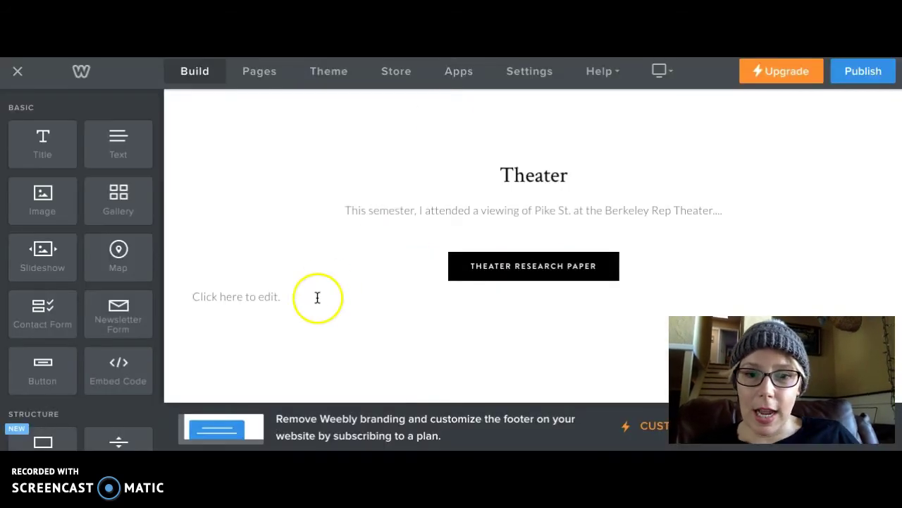
click(284, 299)
key(ctrl+v)
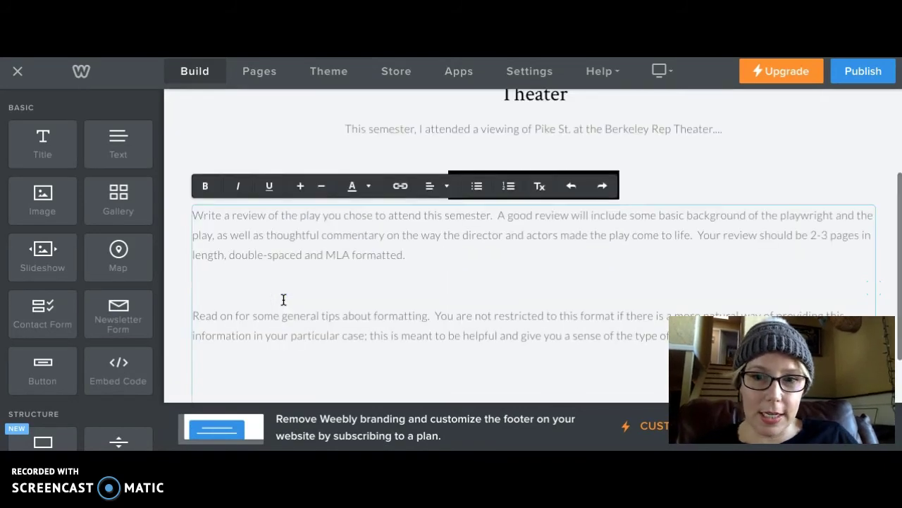
click(363, 238)
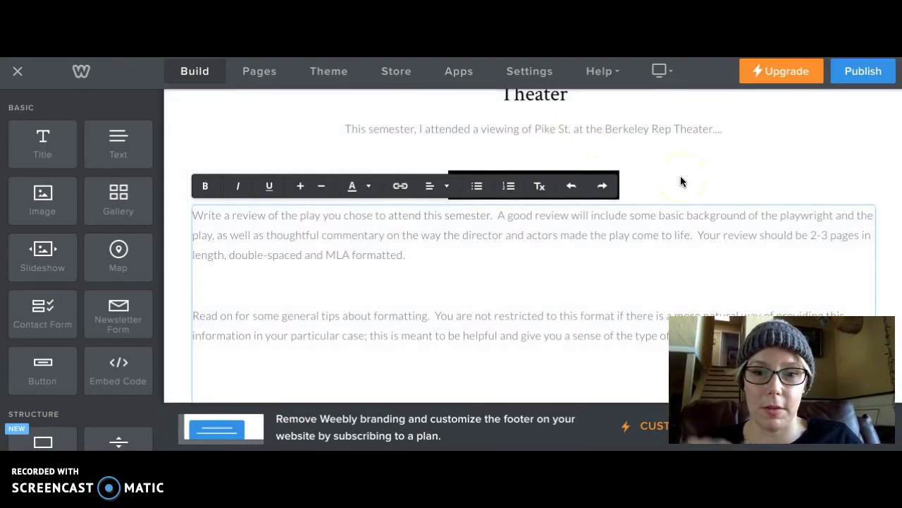
Add a Scribd Document element below the pasted paragraphs on the Theater page
scroll(784, 146, down, 2)
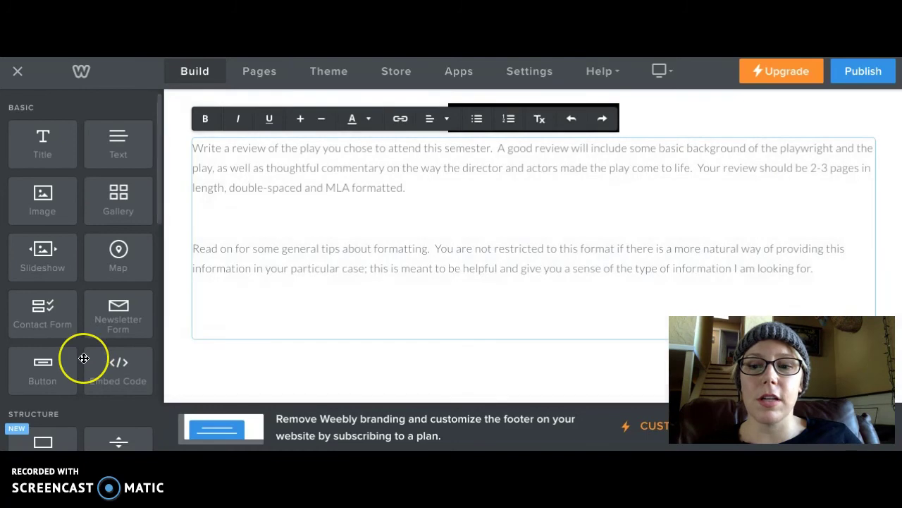
scroll(82, 358, down, 3)
scroll(83, 358, down, 9)
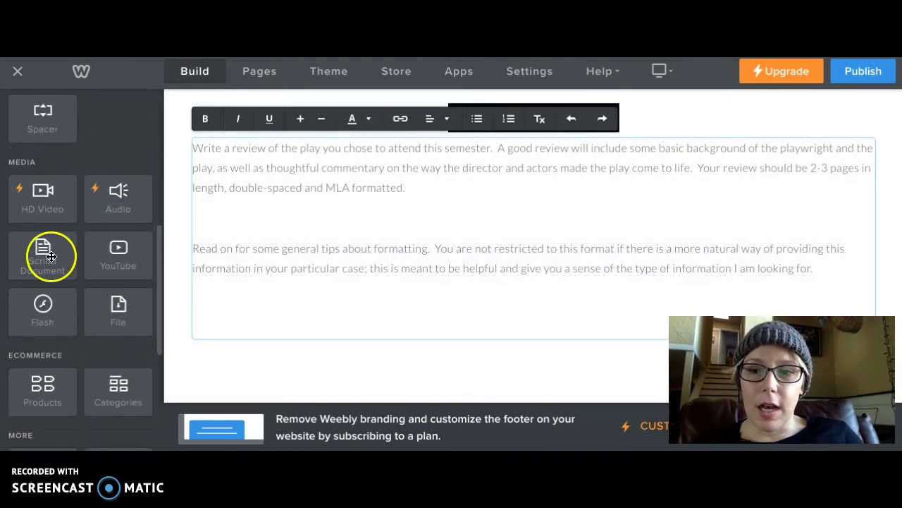
drag(50, 256, 443, 377)
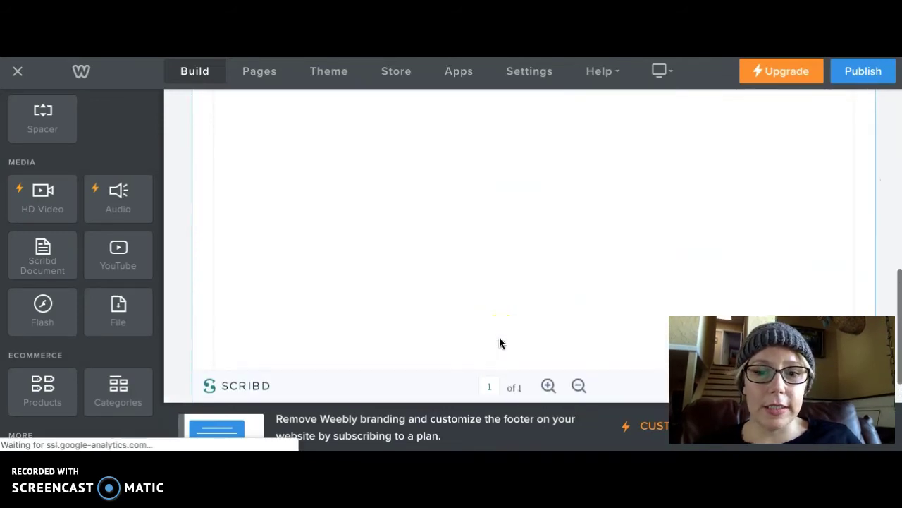
click(489, 290)
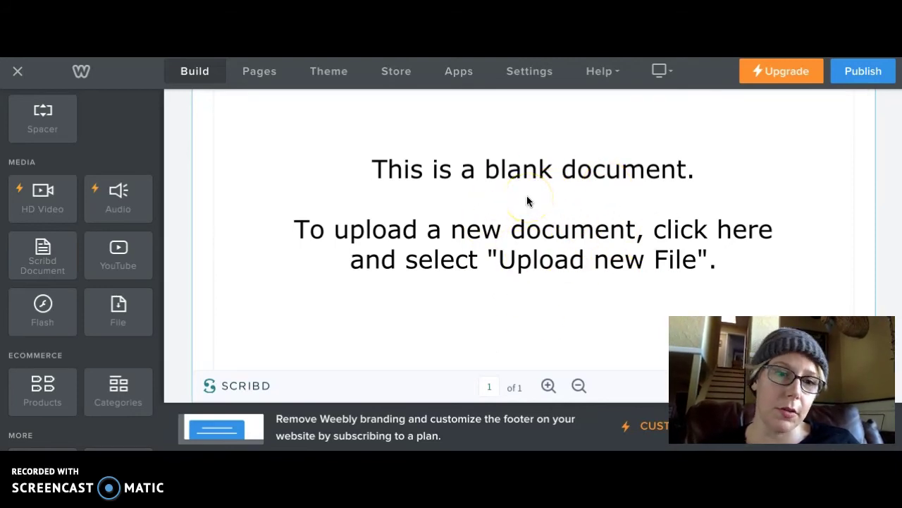
Search the Mac for "bay area" and upload Bay Area Theater Research Paper .docx to the Scribd Document element
click(544, 214)
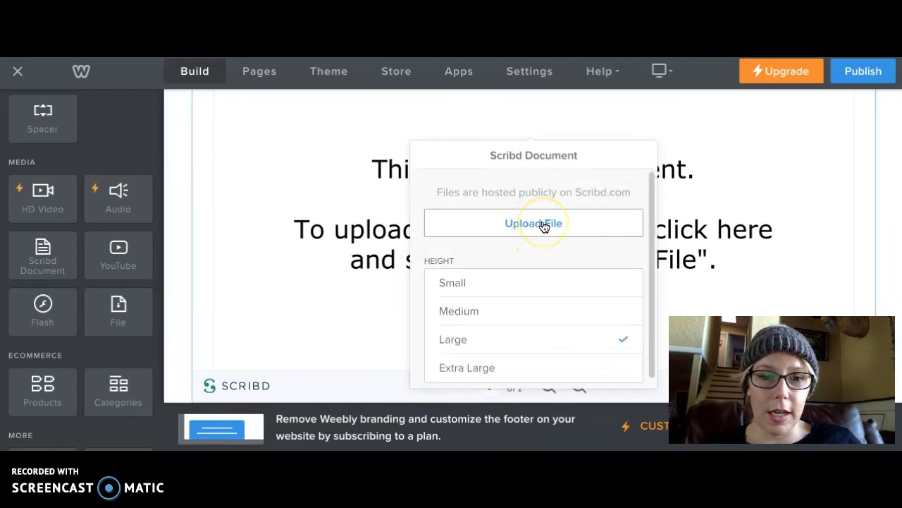
click(543, 224)
click(466, 273)
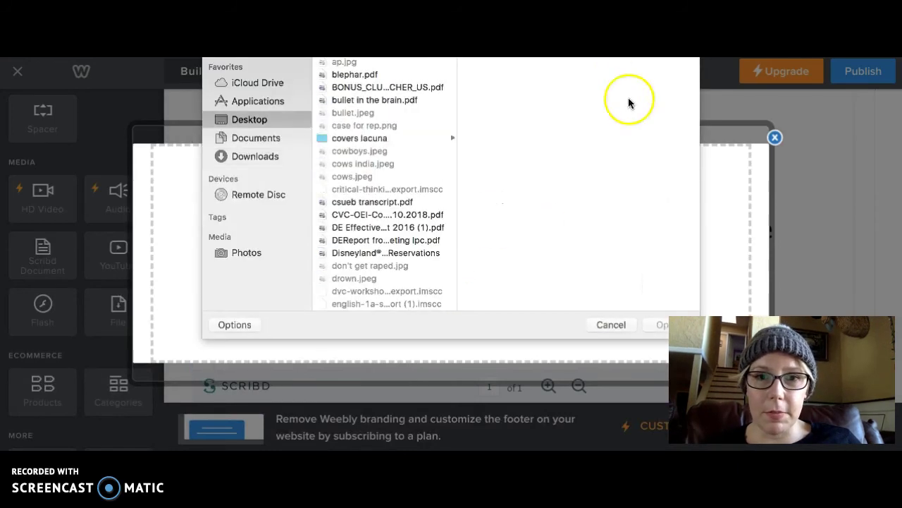
text(bay)
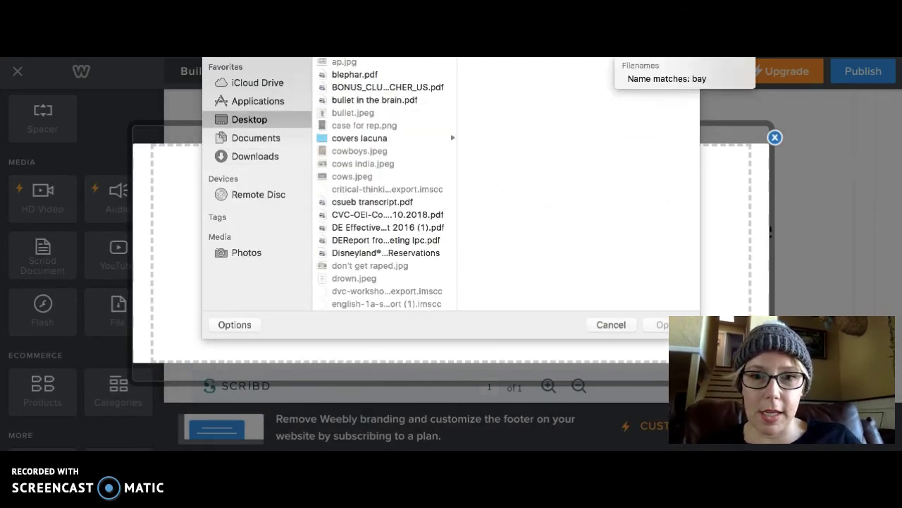
text( area)
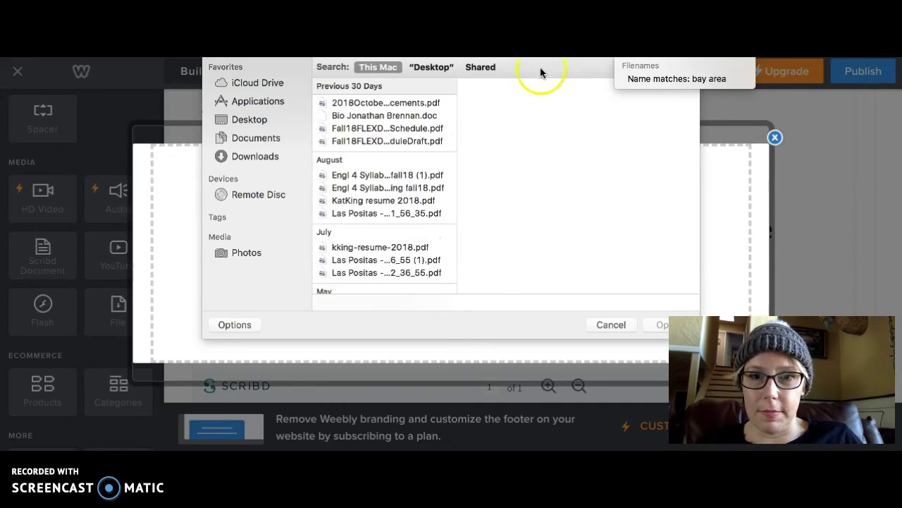
scroll(373, 202, down, 1)
scroll(372, 203, down, 5)
click(379, 249)
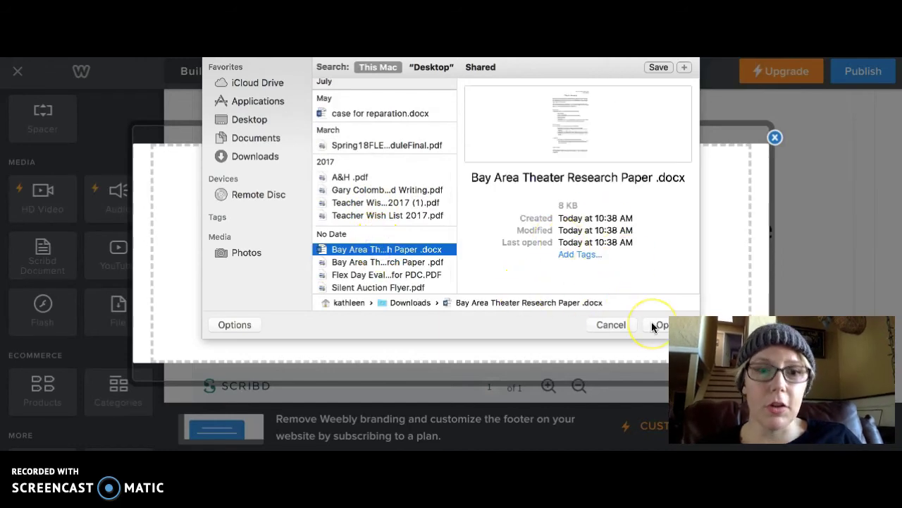
click(653, 325)
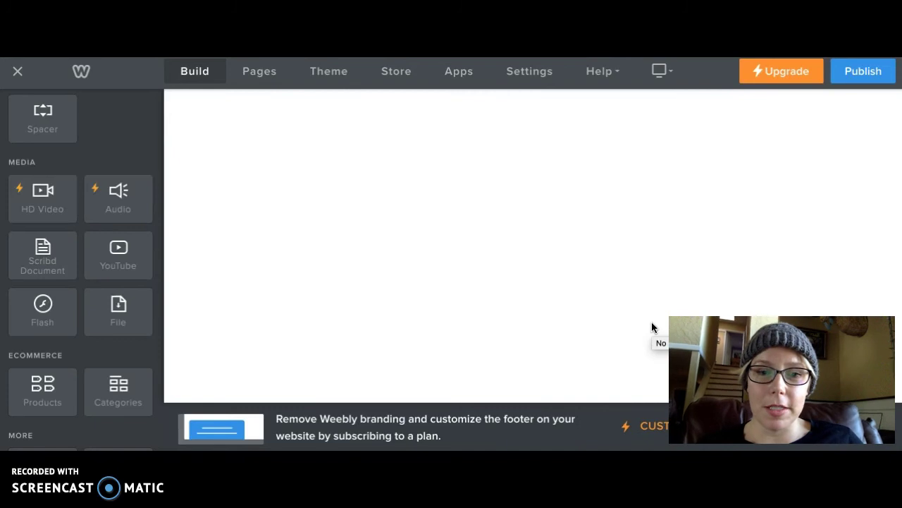
click(514, 270)
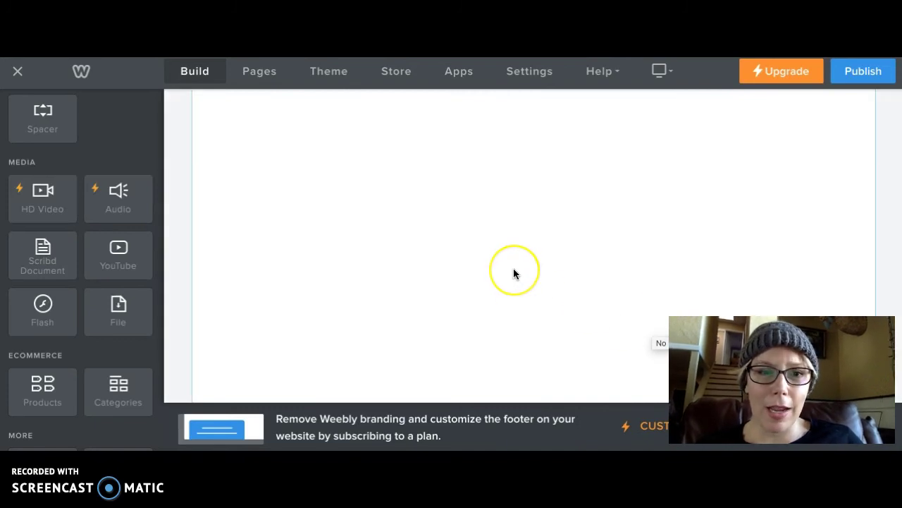
Review the Theater page, comparing the embedded Scribd document with the pasted paragraphs and the Theater Research Paper button
scroll(513, 273, down, 2)
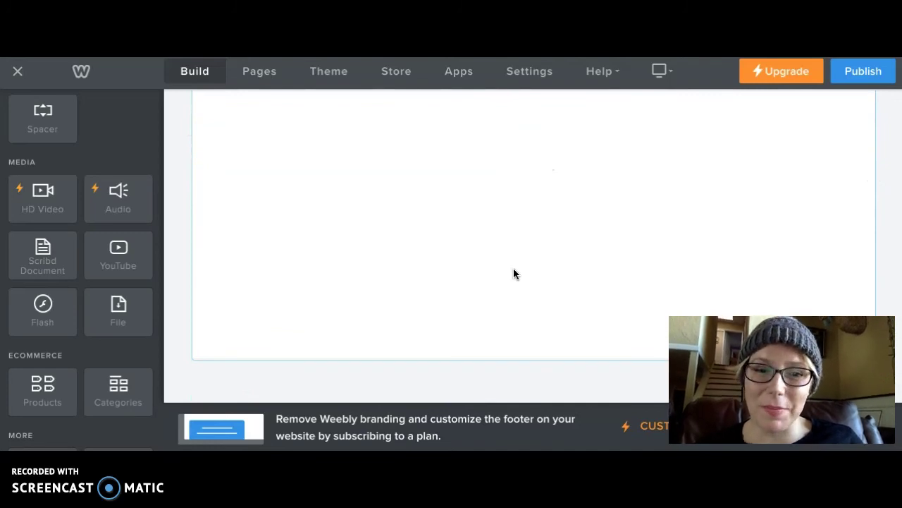
scroll(513, 273, up, 2)
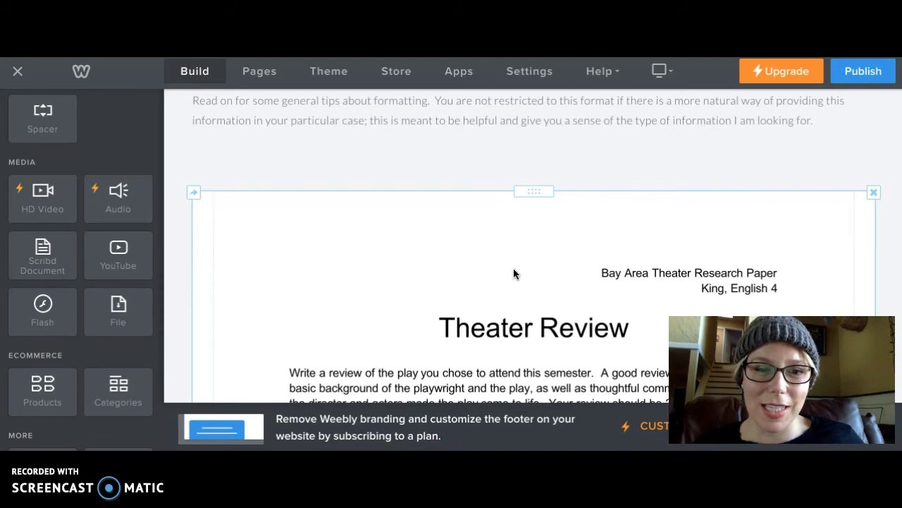
scroll(514, 268, down, 3)
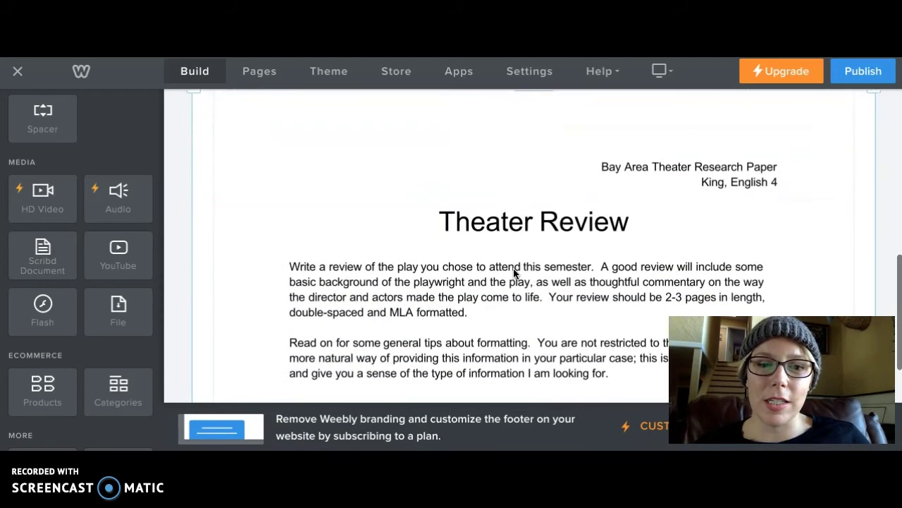
scroll(513, 274, down, 2)
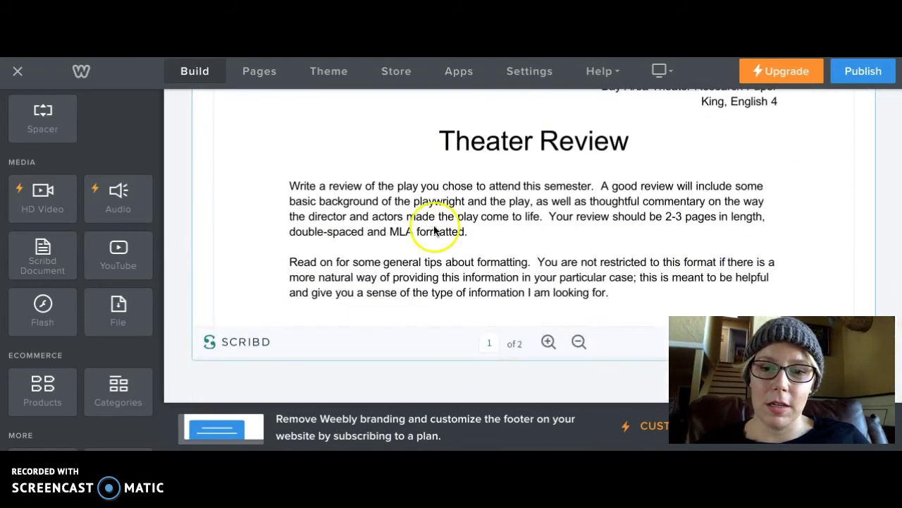
scroll(551, 192, up, 3)
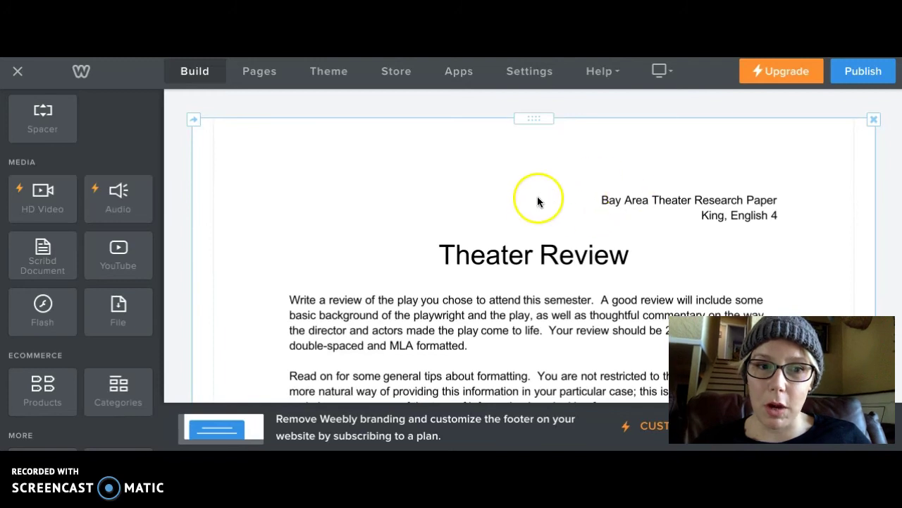
scroll(543, 247, down, 3)
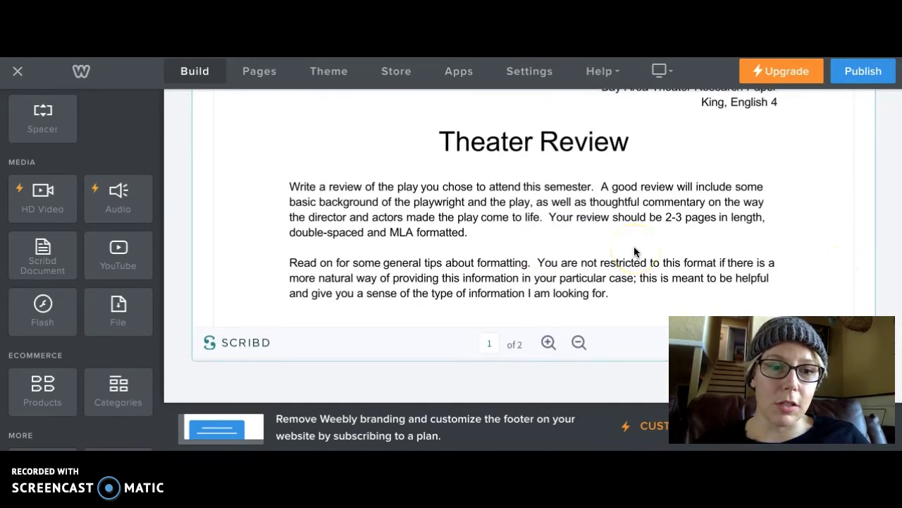
scroll(634, 249, up, 4)
scroll(634, 252, down, 3)
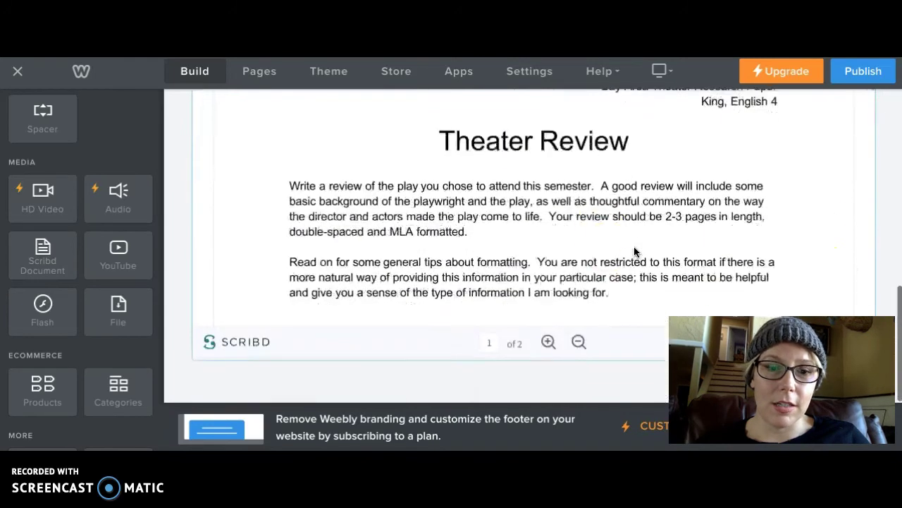
scroll(543, 381, up, 5)
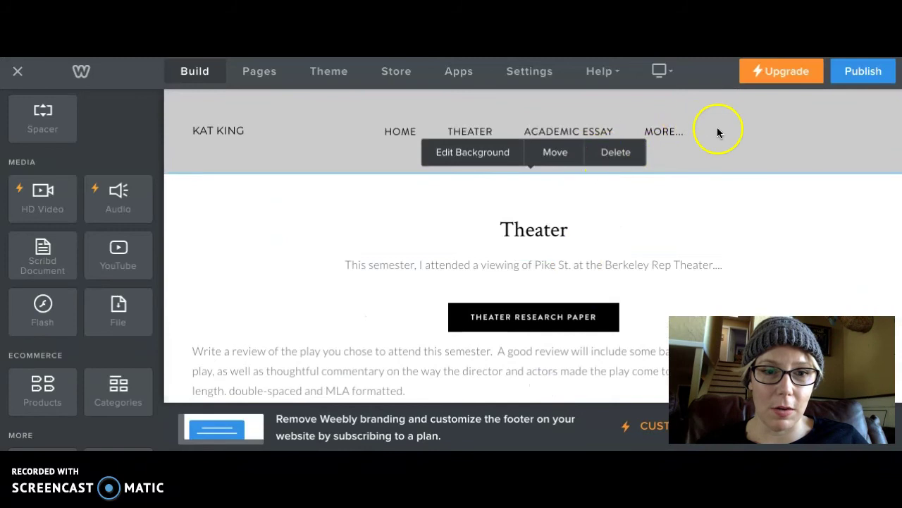
scroll(614, 238, down, 2)
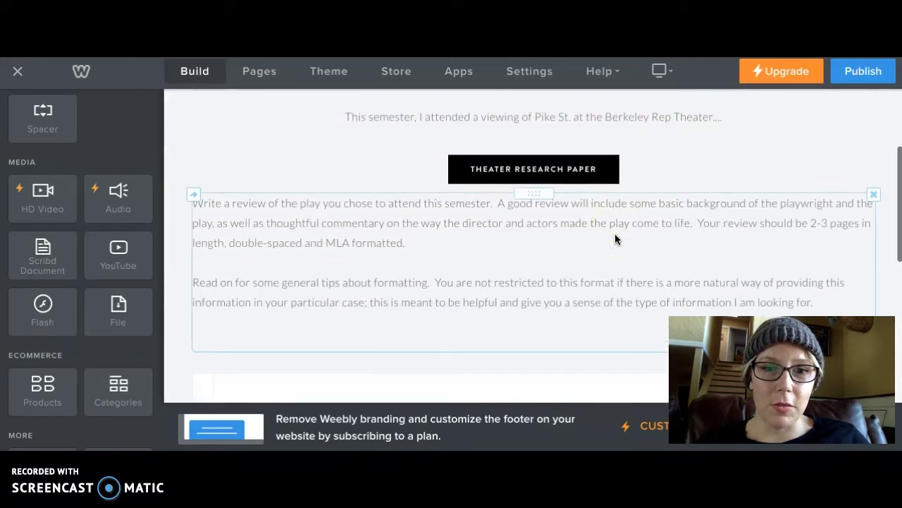
scroll(615, 239, up, 1)
click(523, 246)
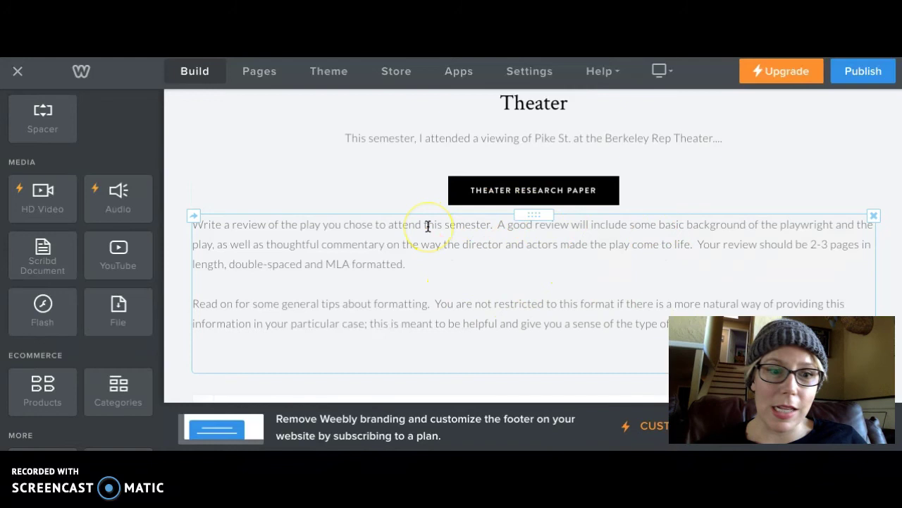
scroll(428, 225, down, 6)
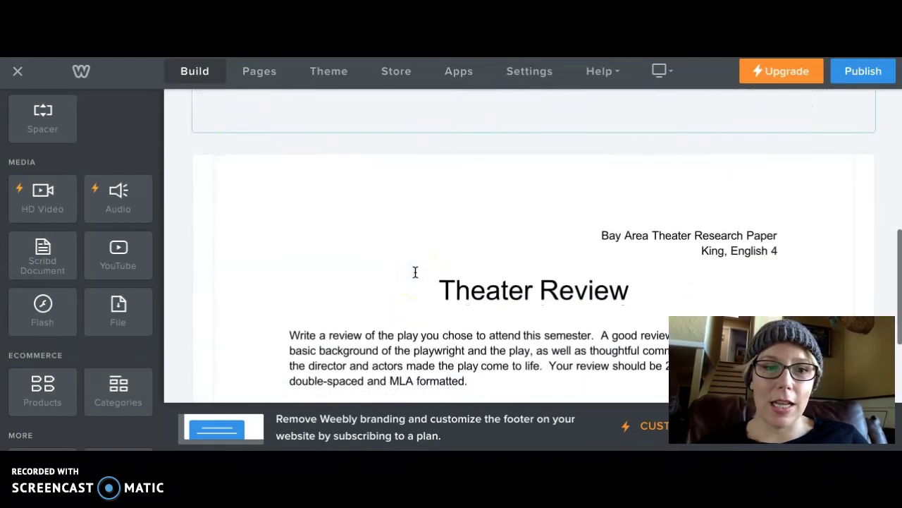
scroll(416, 272, up, 1)
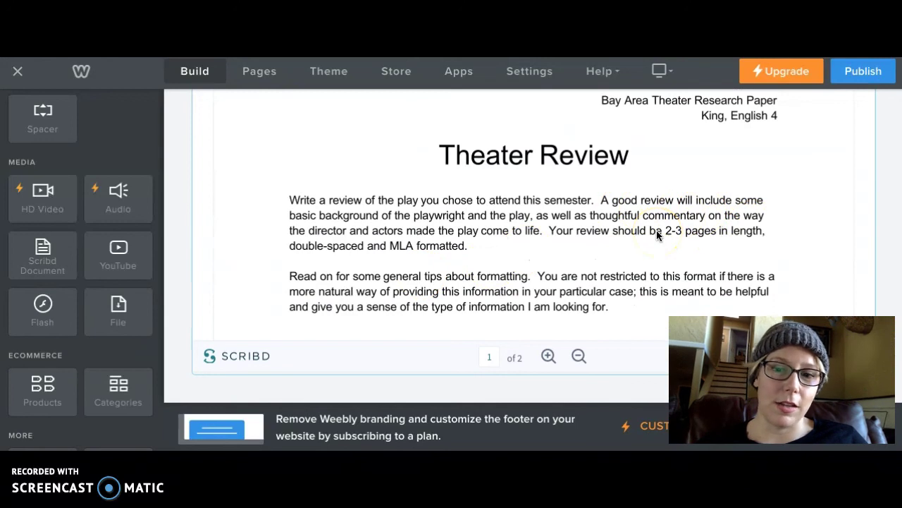
Add a File element below the Scribd document, search the Mac for "bay area" and upload Bay Area Theater Research Paper .docx to it
scroll(656, 231, down, 1)
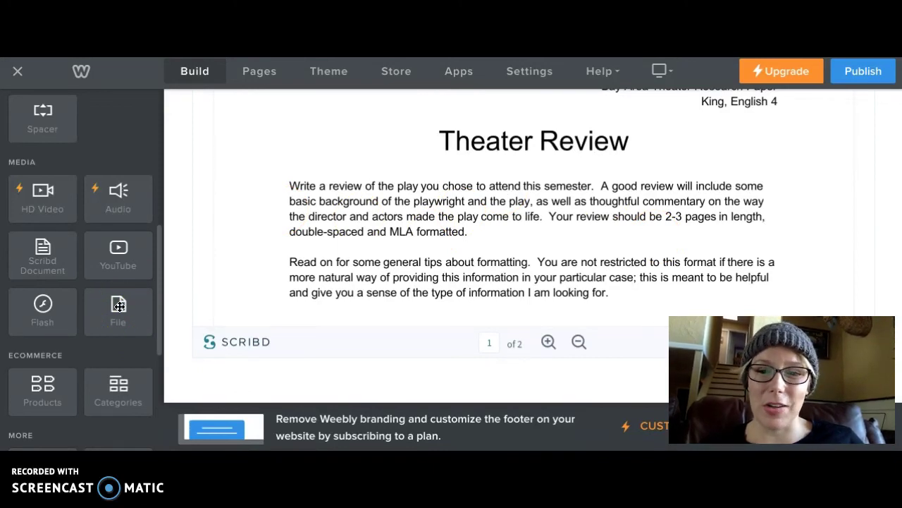
drag(118, 314, 385, 383)
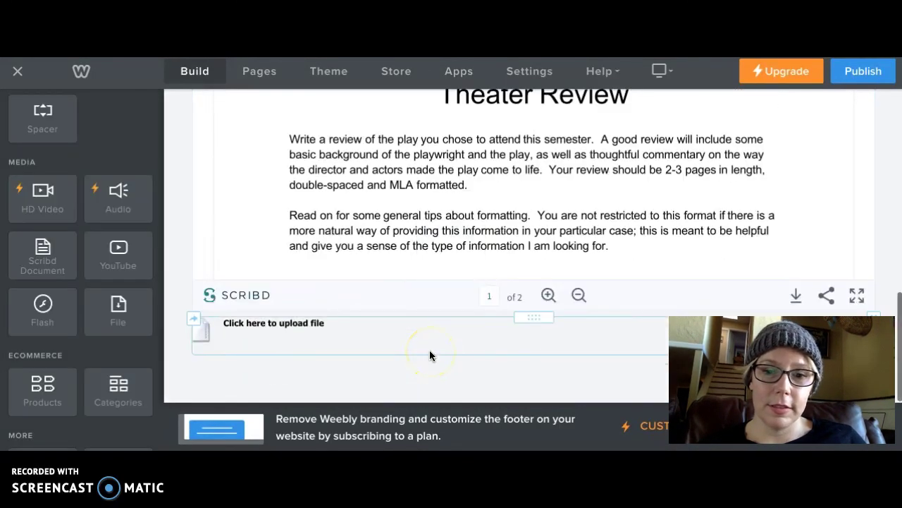
click(242, 324)
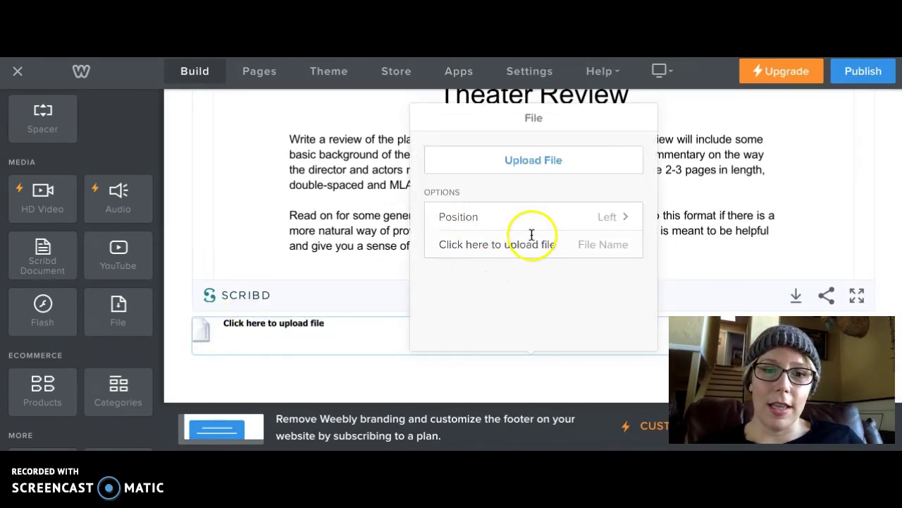
click(556, 157)
click(469, 268)
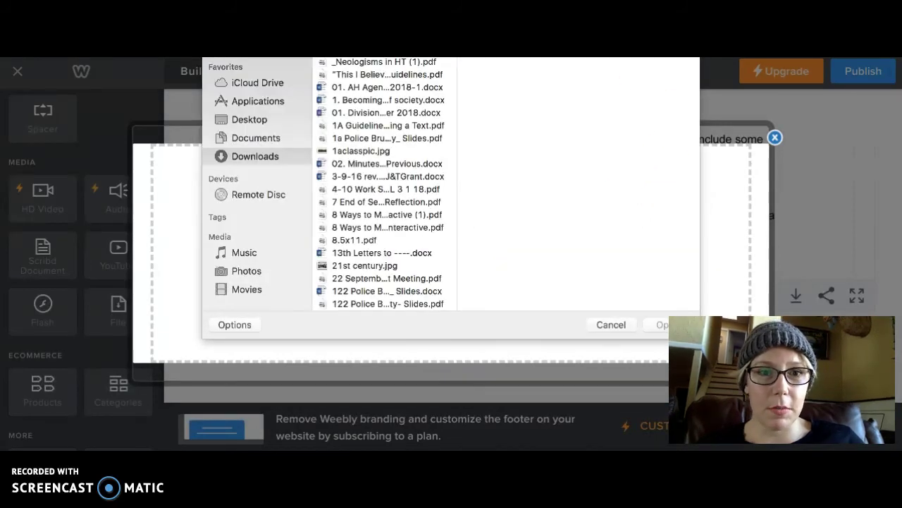
text(bay area)
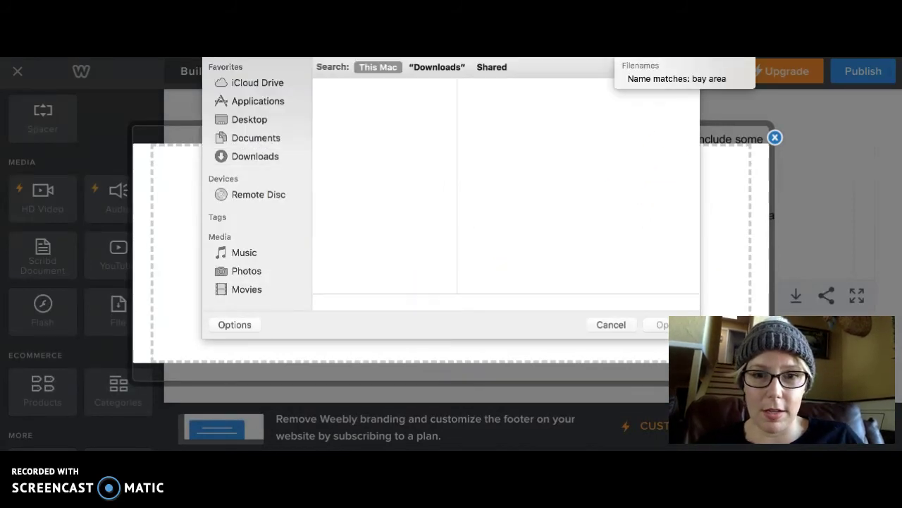
scroll(397, 210, down, 5)
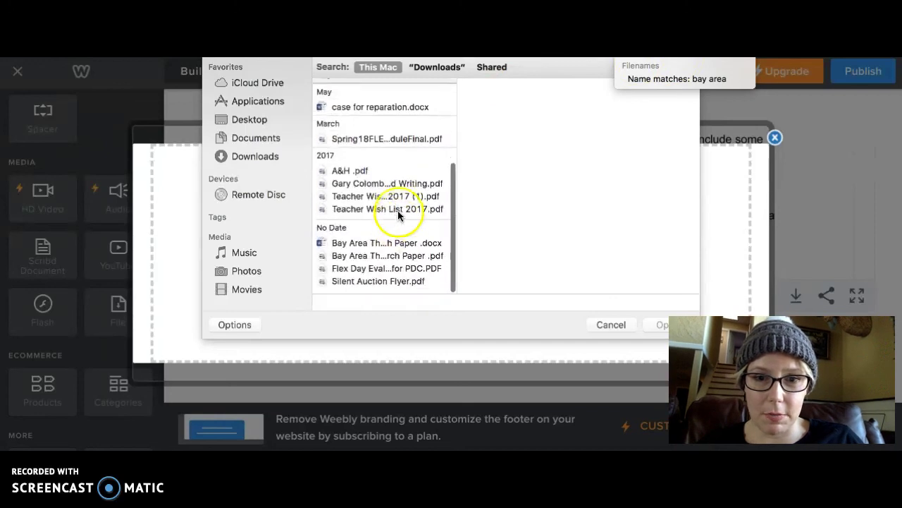
click(398, 251)
click(651, 325)
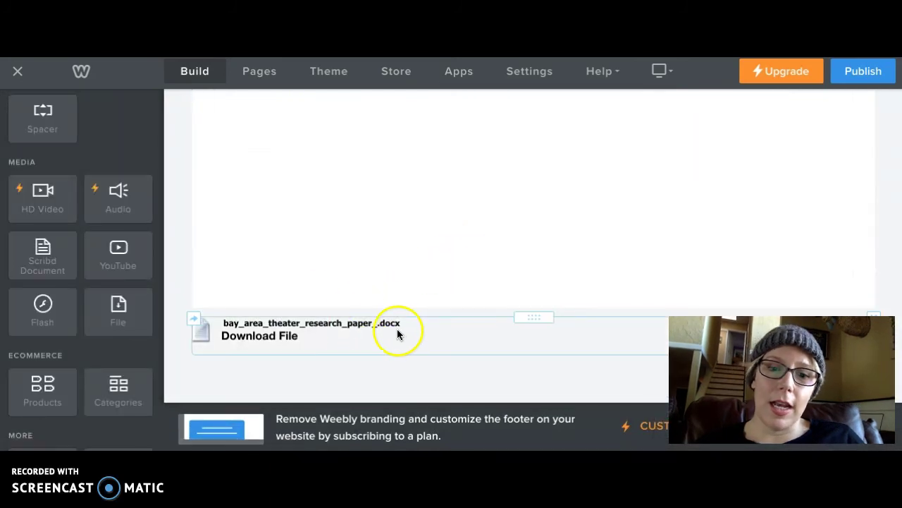
Set the position of the research paper's download File element to Right
click(397, 328)
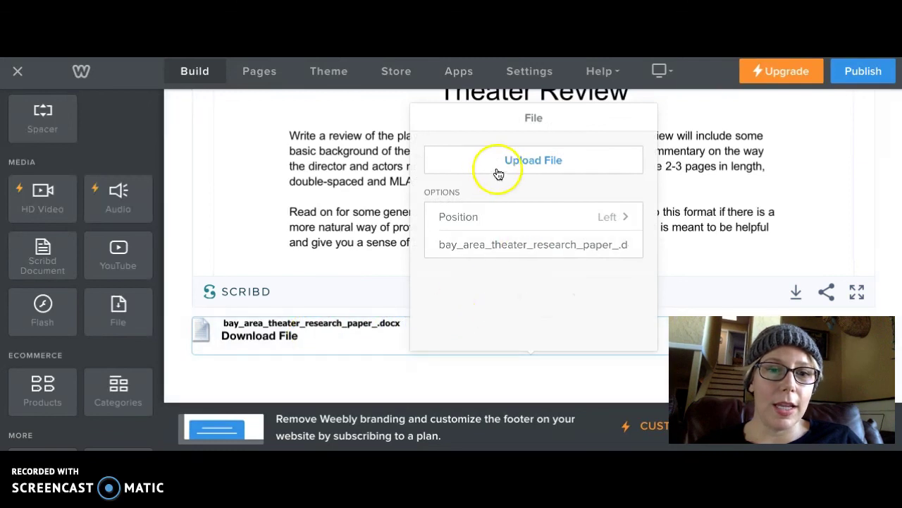
click(512, 244)
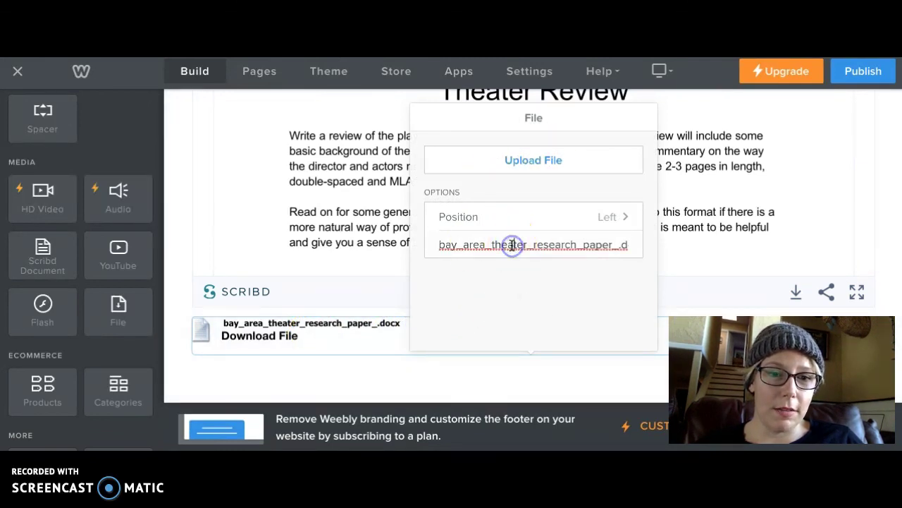
click(625, 216)
click(624, 205)
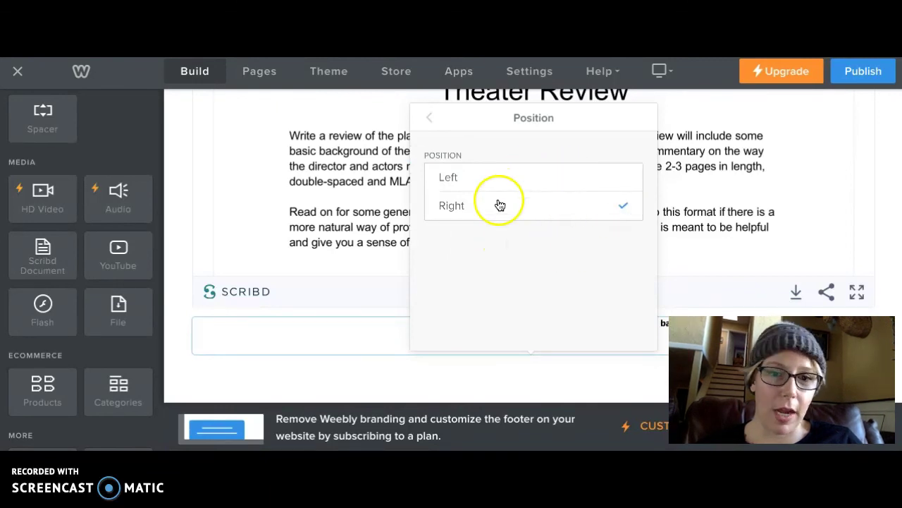
click(430, 120)
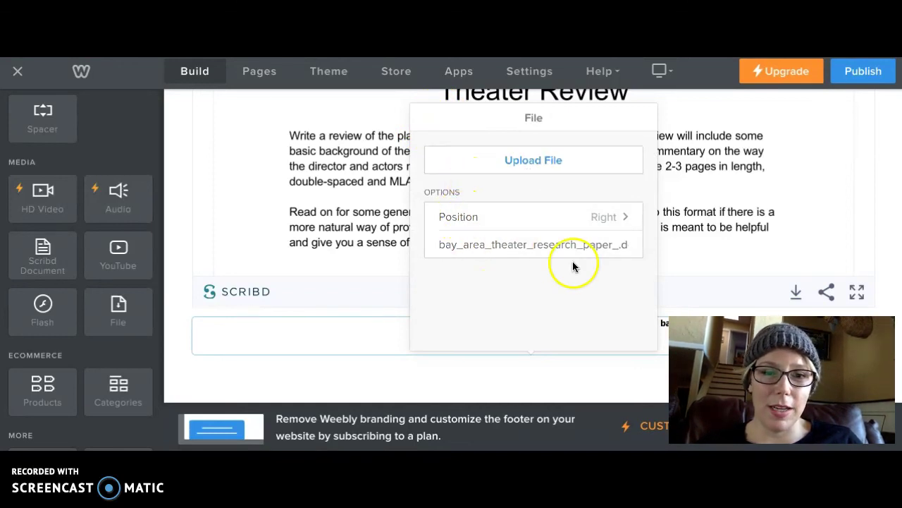
scroll(573, 261, up, 1)
click(555, 250)
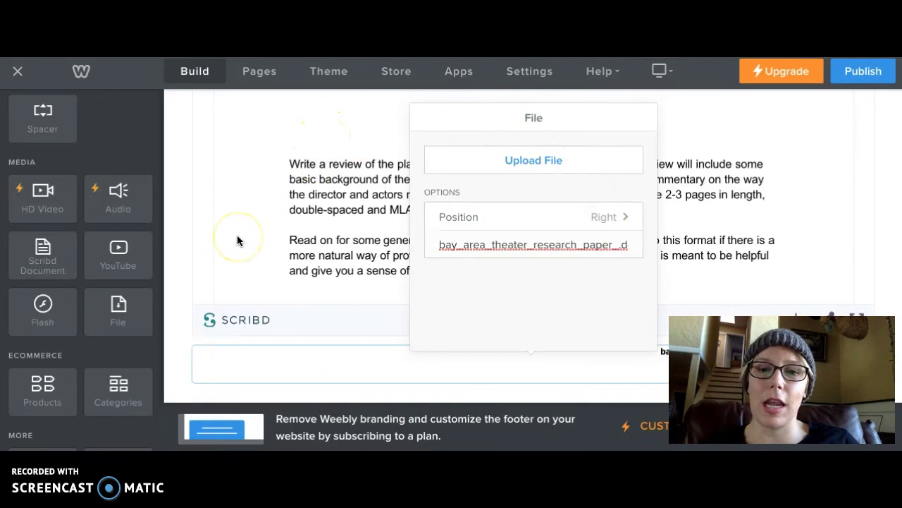
drag(241, 316, 310, 323)
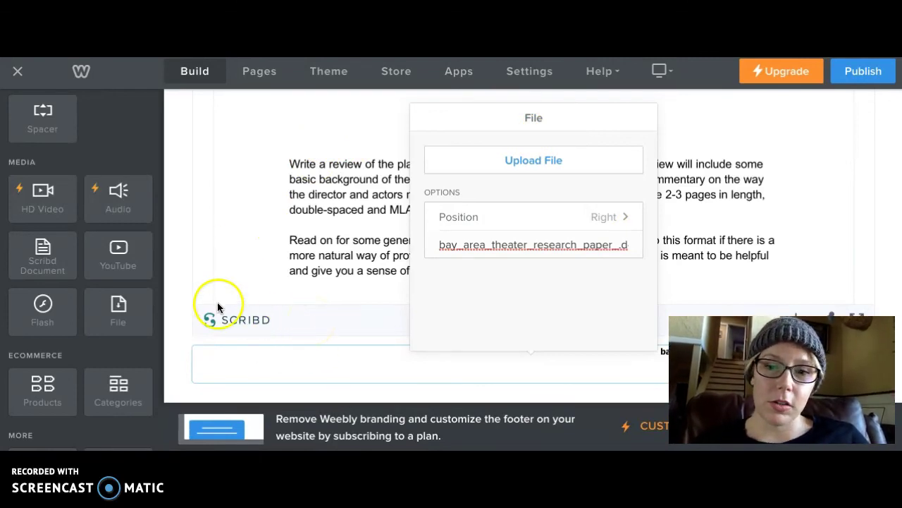